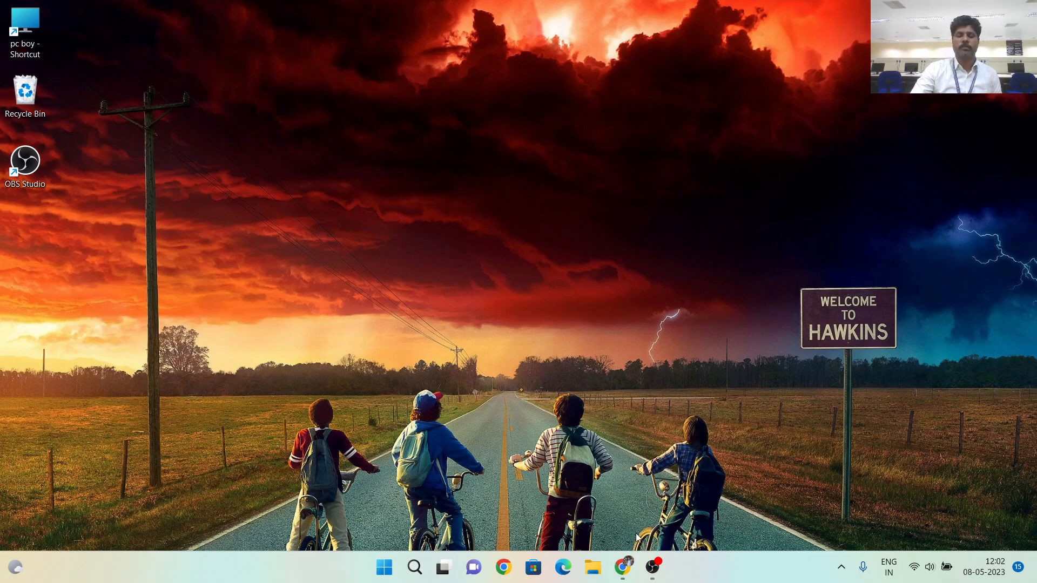
# Step: Search Google for swiss modelling, open the SWISS-MODEL website and start a new modelling project
pyautogui.moveTo(627, 552)
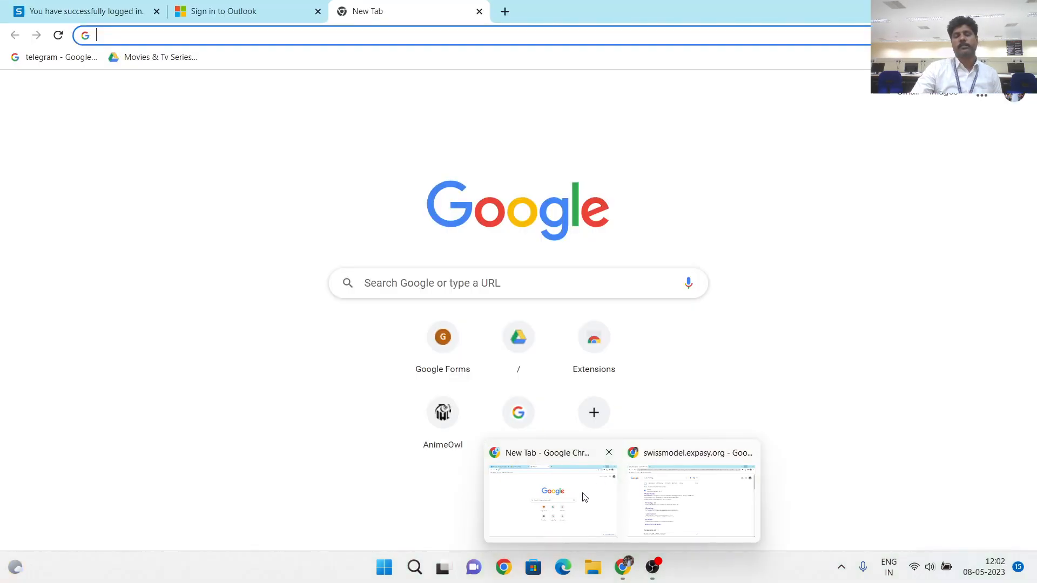
pyautogui.click(576, 481)
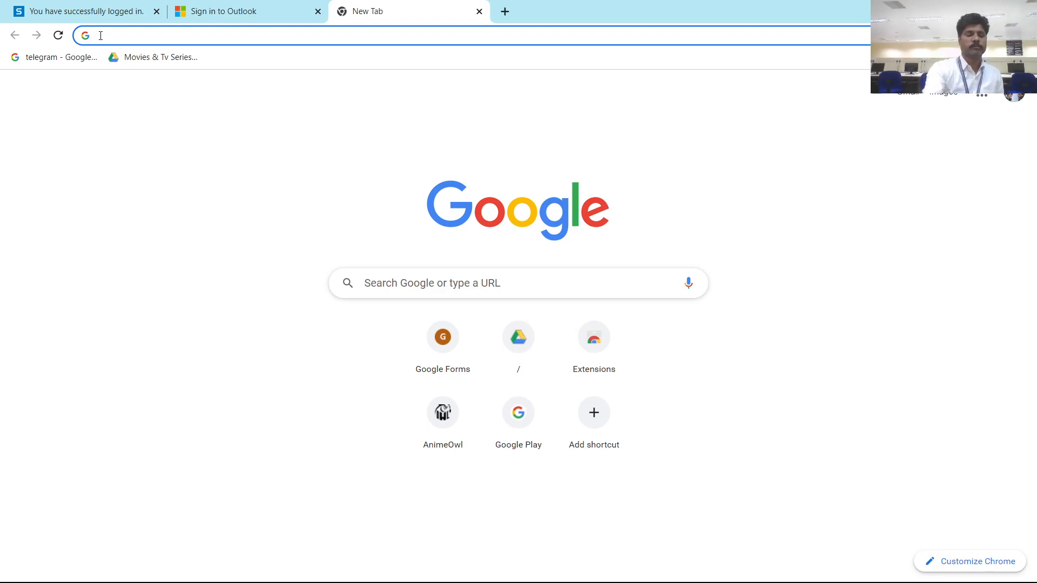
pyautogui.write('swii')
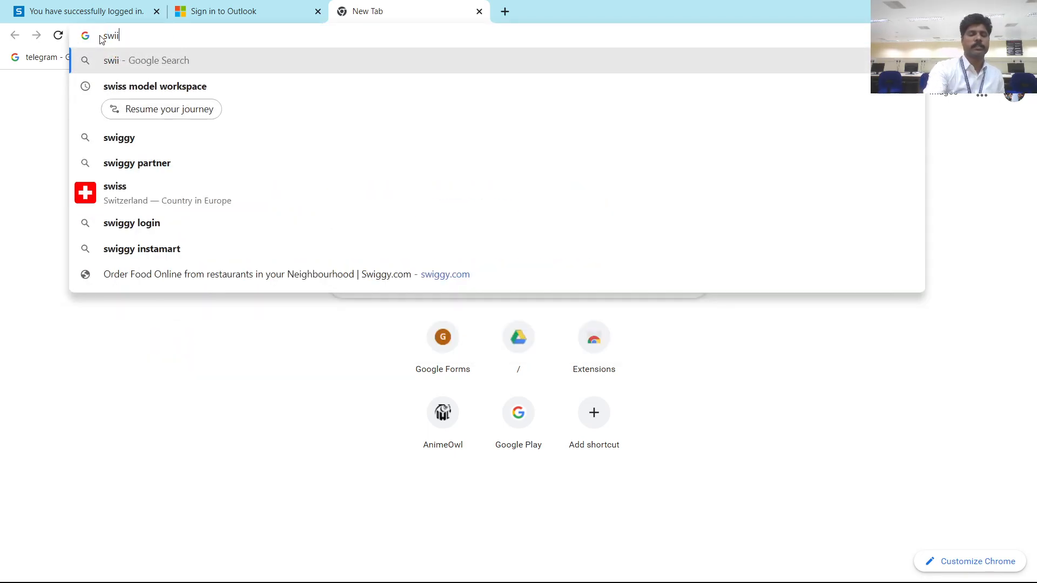
pyautogui.press('BackSpace')
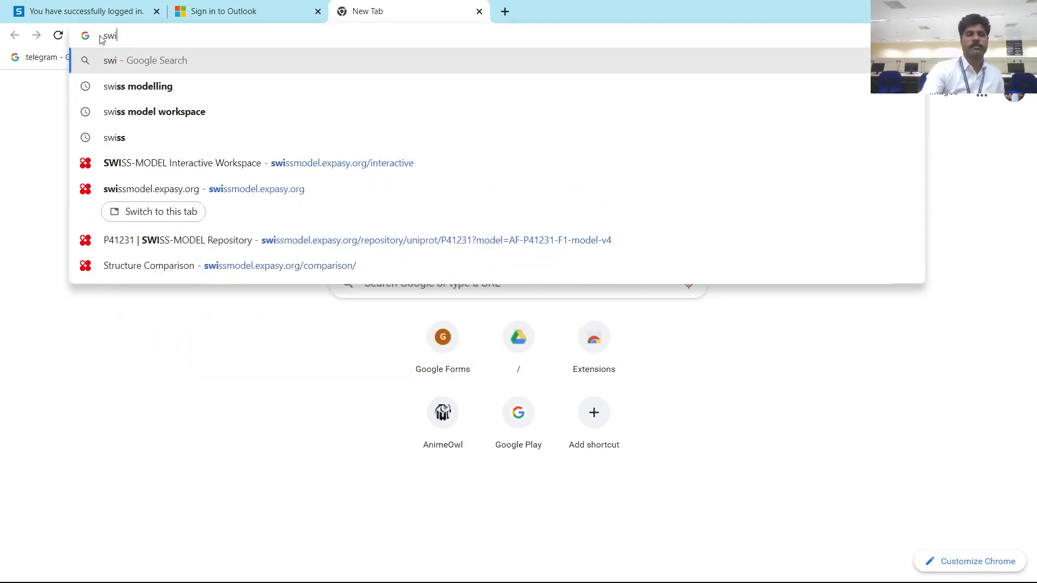
pyautogui.write('s')
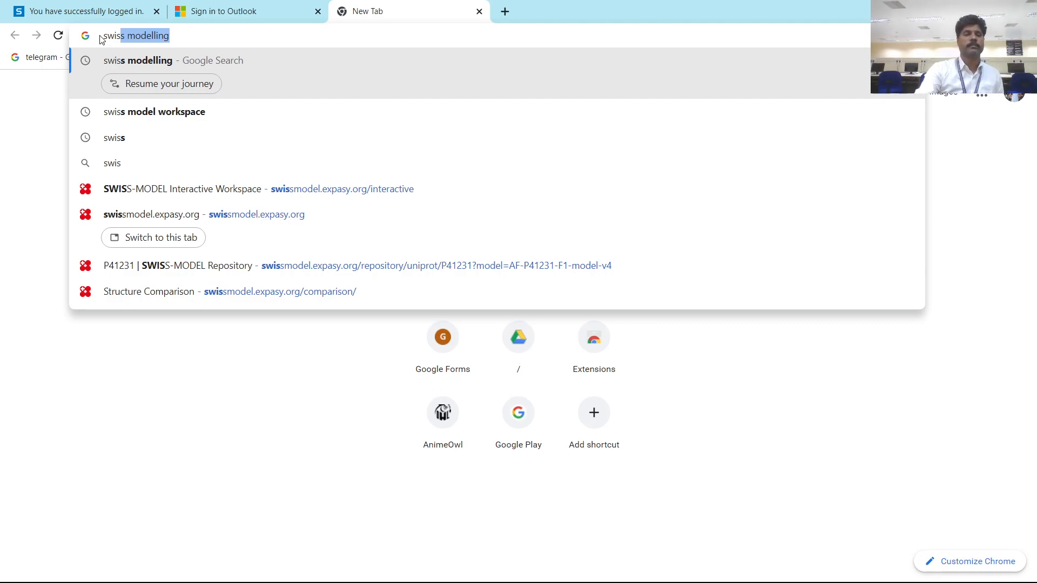
pyautogui.press('Return')
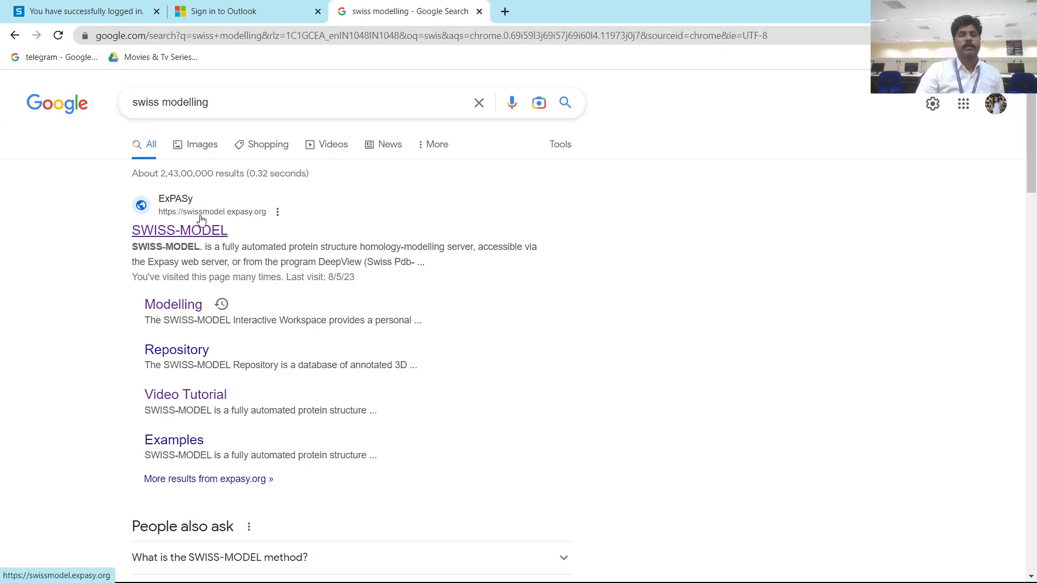
pyautogui.click(211, 229)
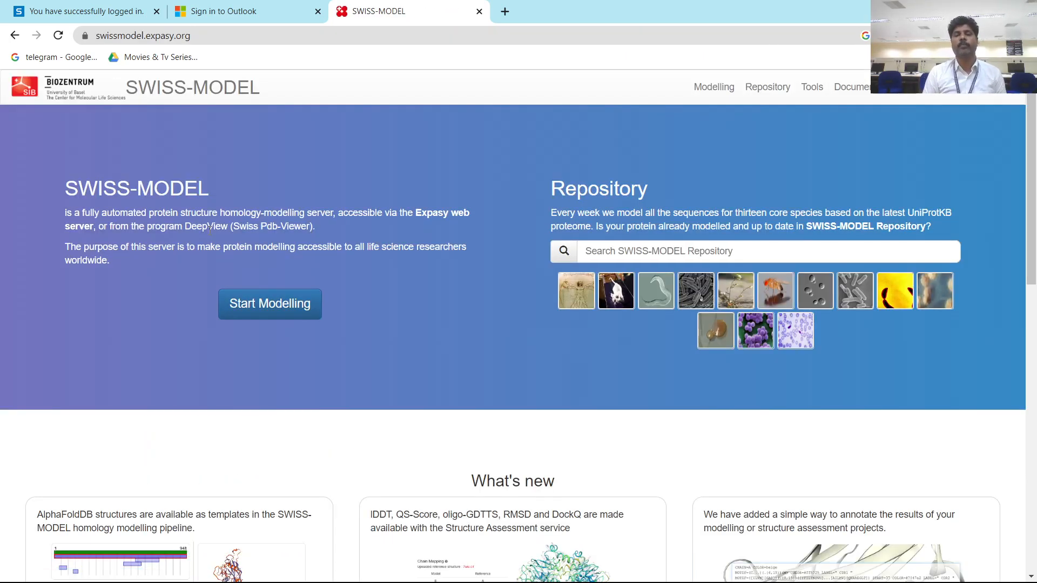
pyautogui.click(263, 306)
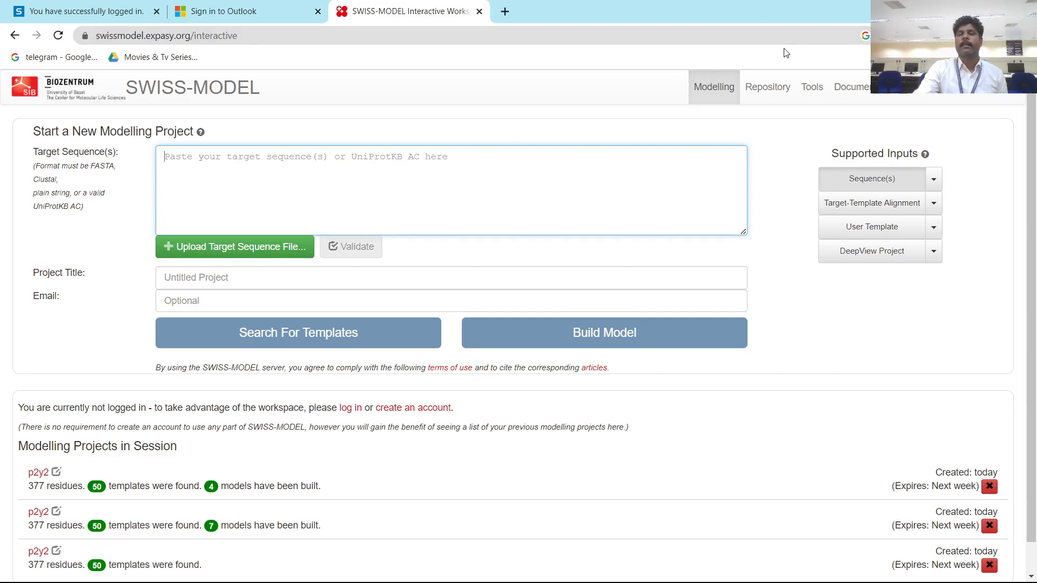
pyautogui.moveTo(899, 102)
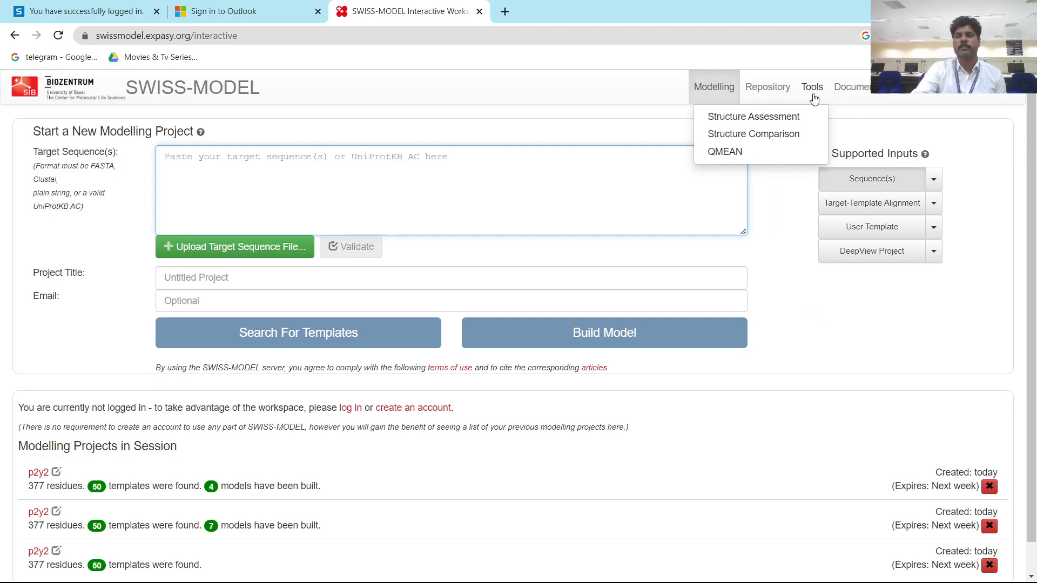
pyautogui.moveTo(859, 93)
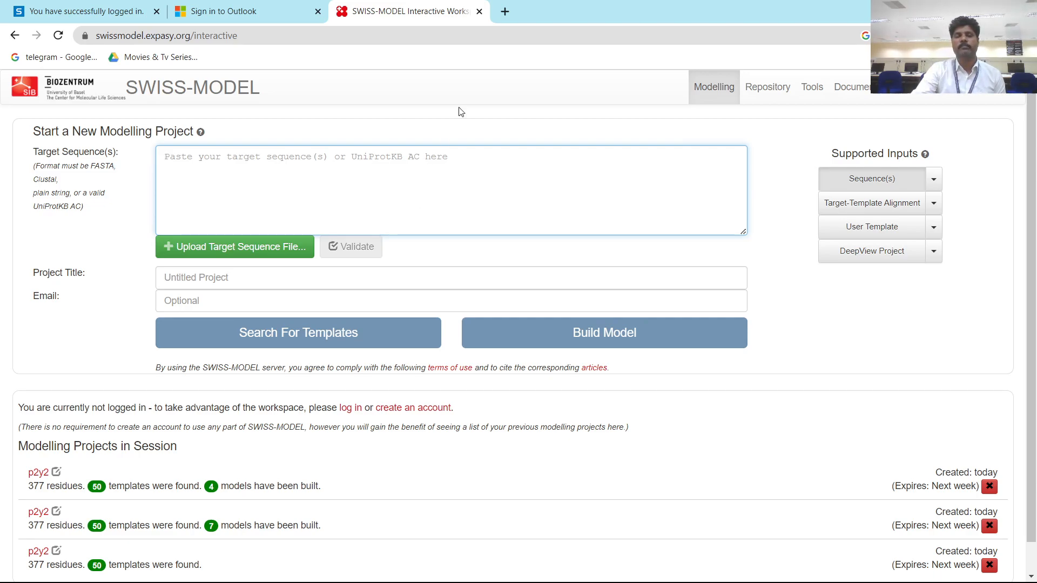
# Step: Search for uniprot in a new browser tab and open the UniProt website
pyautogui.click(505, 12)
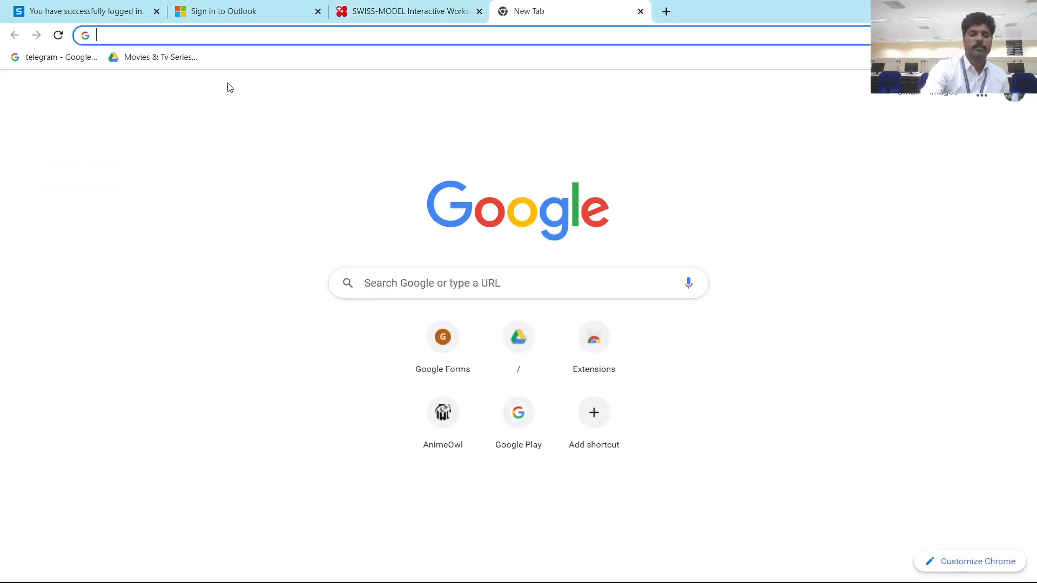
pyautogui.write('uni')
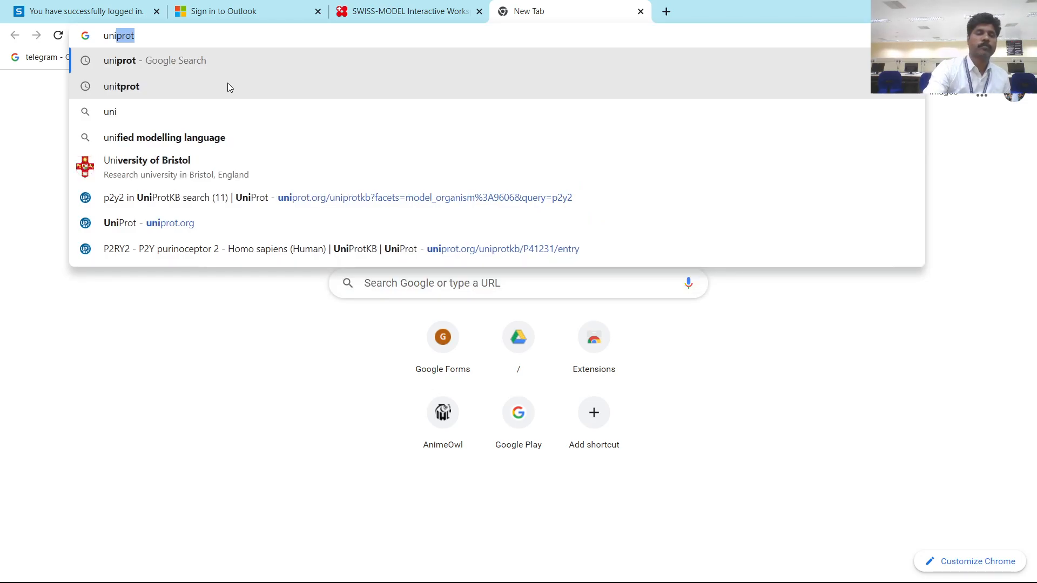
pyautogui.press('Return')
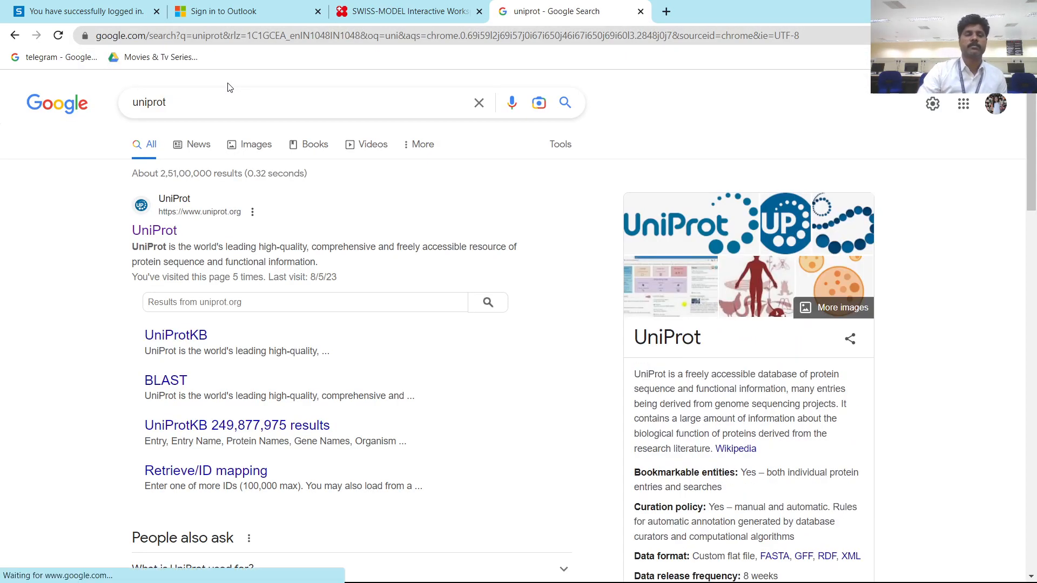
pyautogui.click(162, 233)
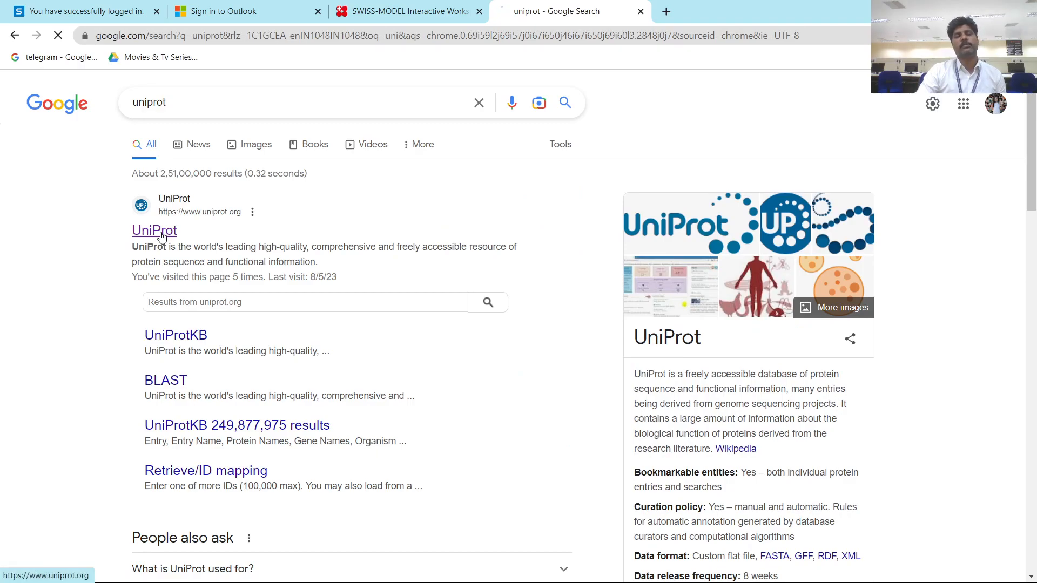
# Step: Search UniProtKB for p2y2 and filter the results to human proteins
pyautogui.write('p2')
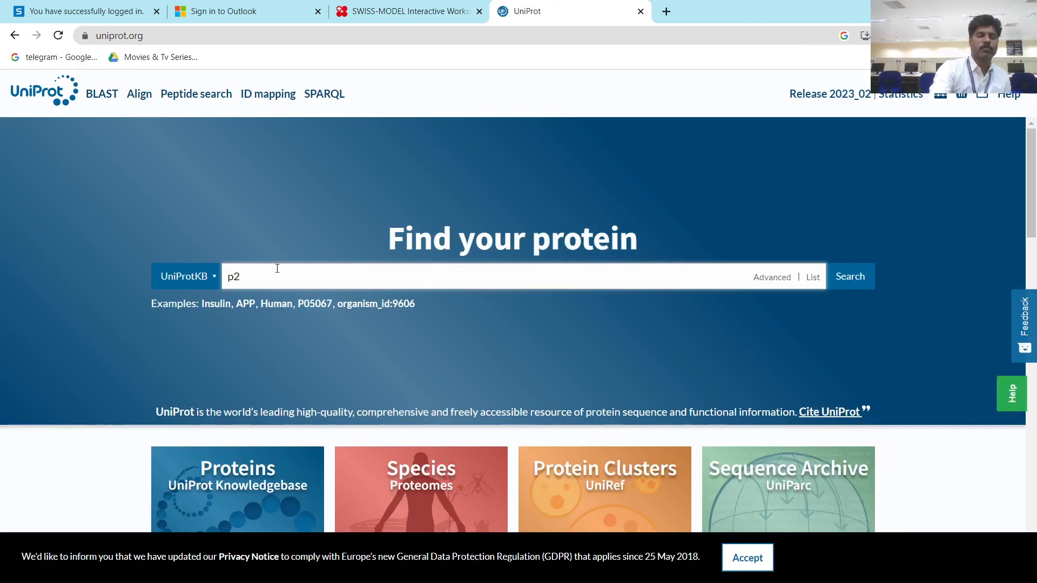
pyautogui.write('y2')
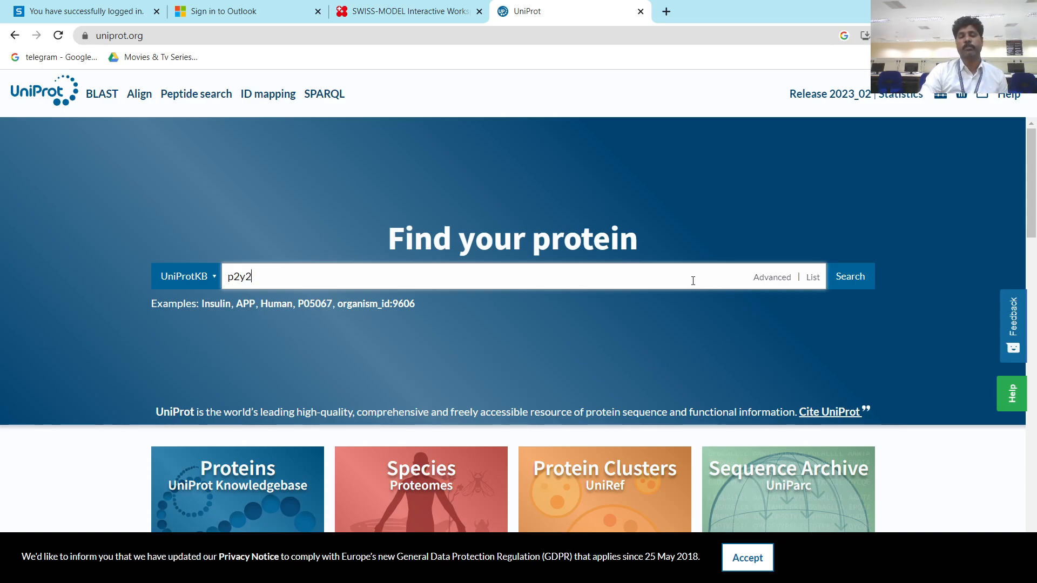
pyautogui.click(842, 283)
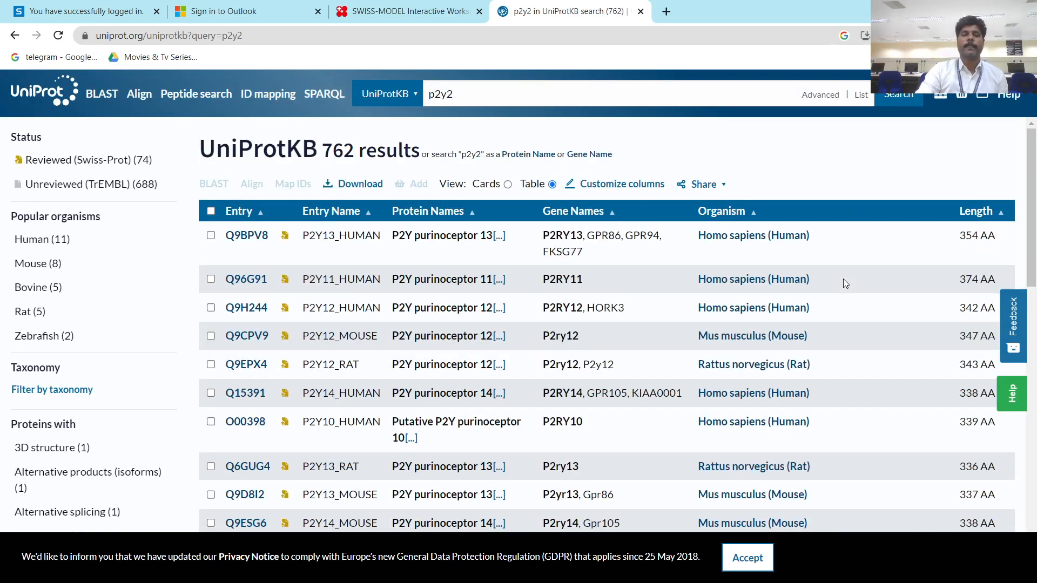
pyautogui.click(30, 241)
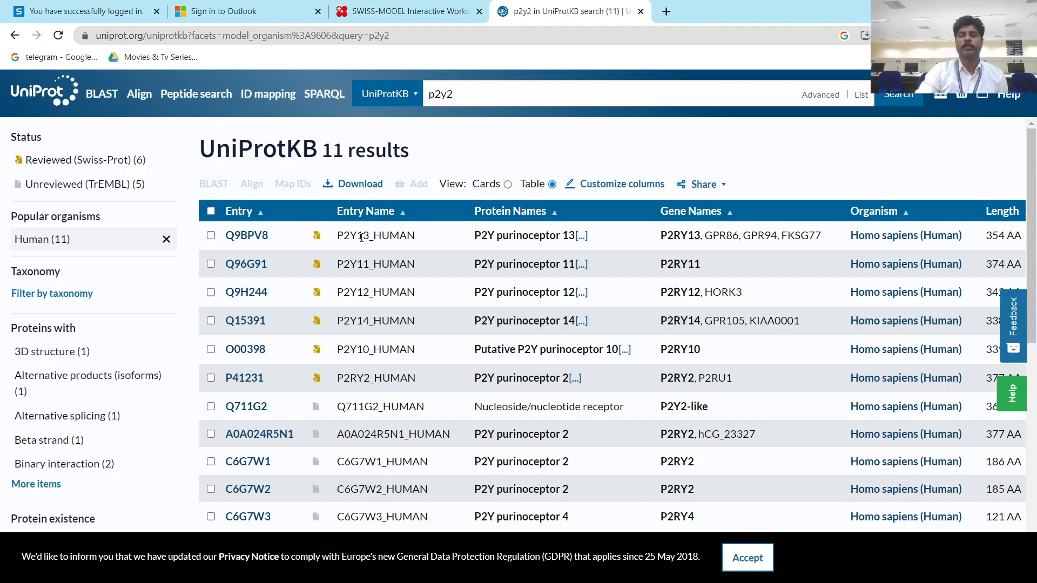
# Step: Find the reviewed P2Y purinoceptor 2 protein P2RY2_HUMAN in the results and open its entry P41231
pyautogui.scroll(-3, 446, 319)
pyautogui.scroll(3, 783, 292)
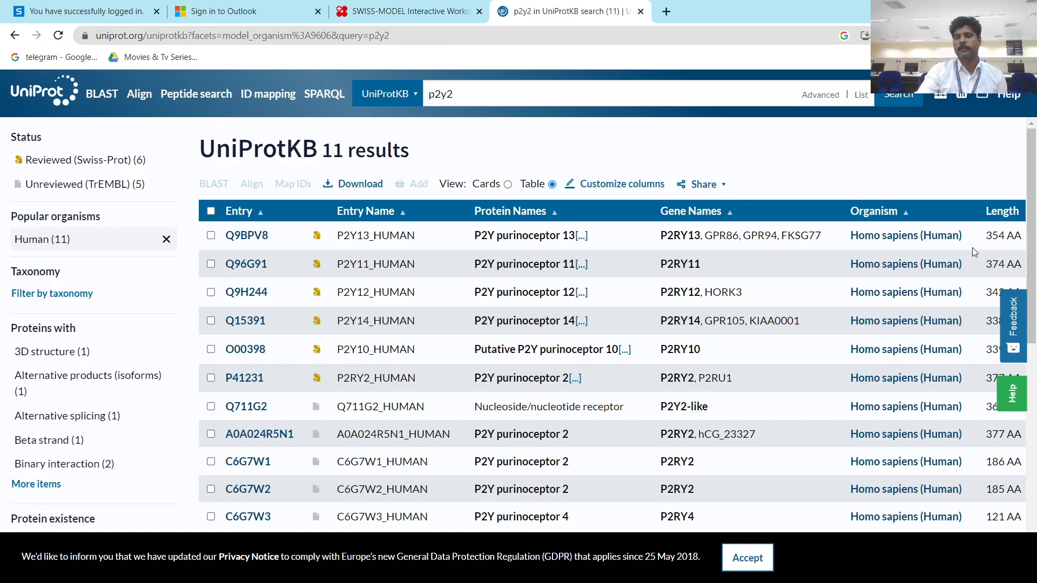
pyautogui.scroll(-1, 993, 251)
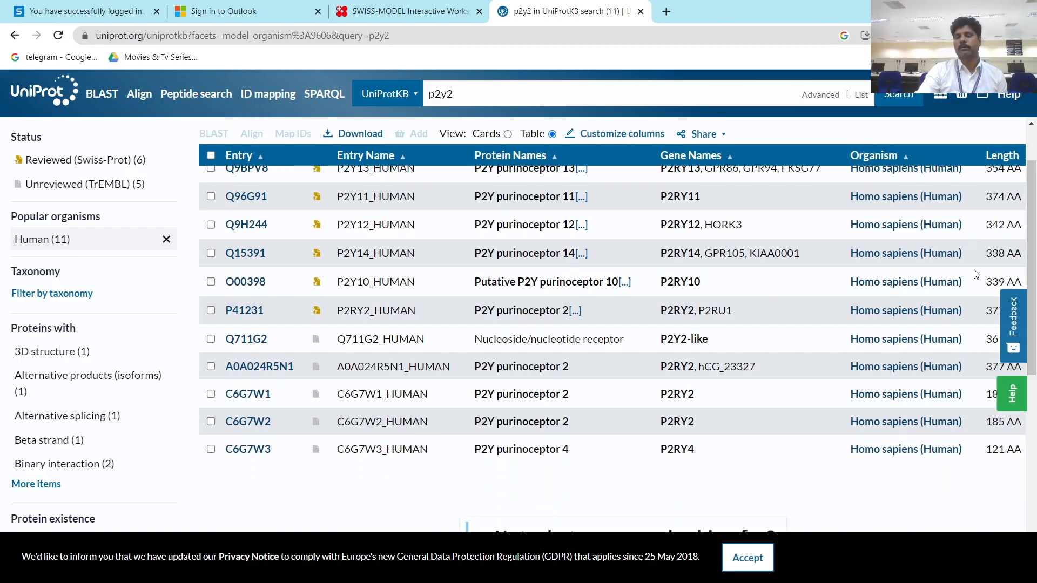
pyautogui.scroll(-2, 977, 274)
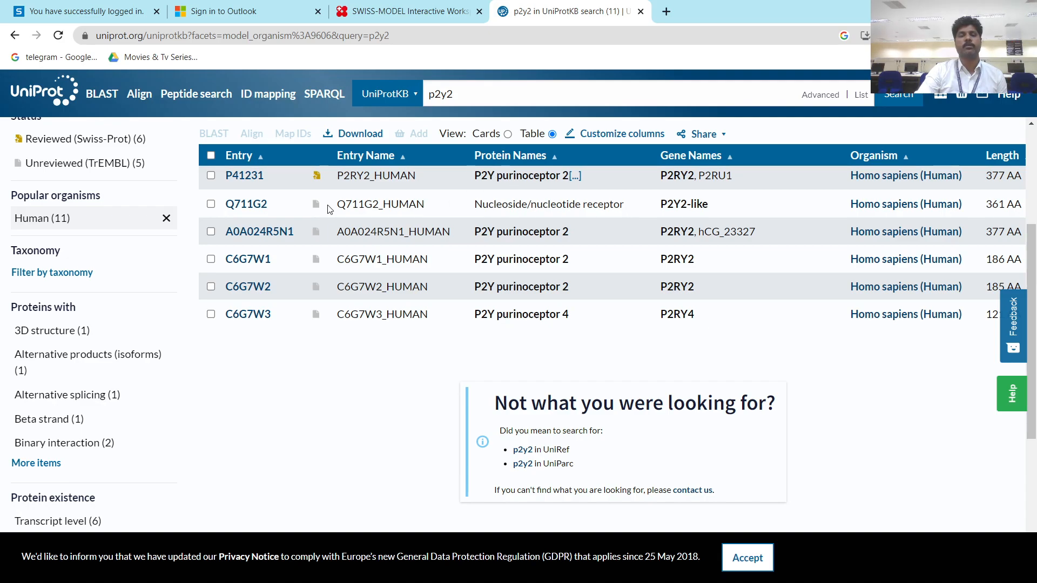
pyautogui.click(257, 182)
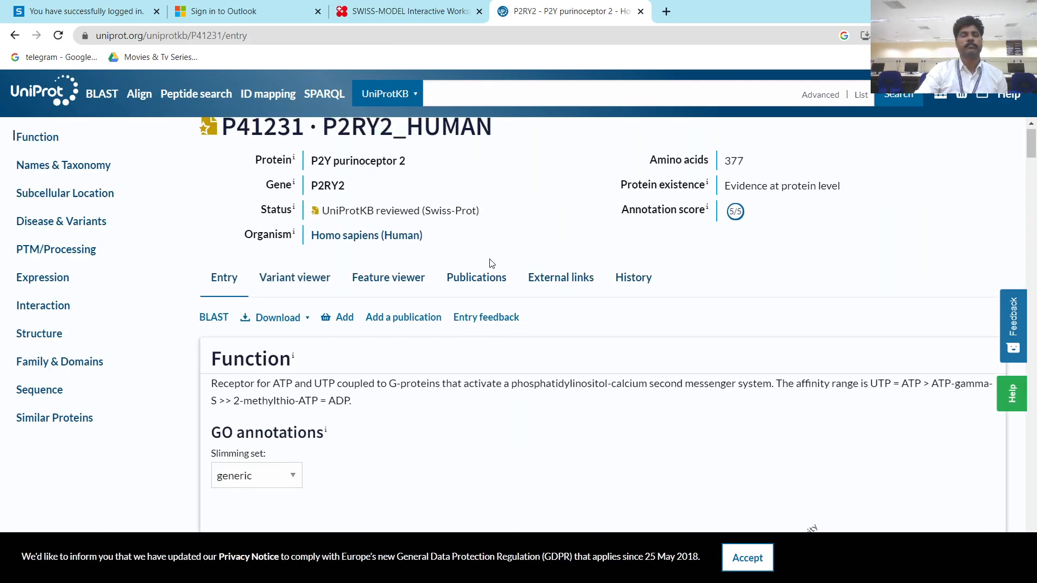
# Step: Go to the Sequence section of the P41231 entry and open its sequence in FASTA format
pyautogui.scroll(-4, 491, 263)
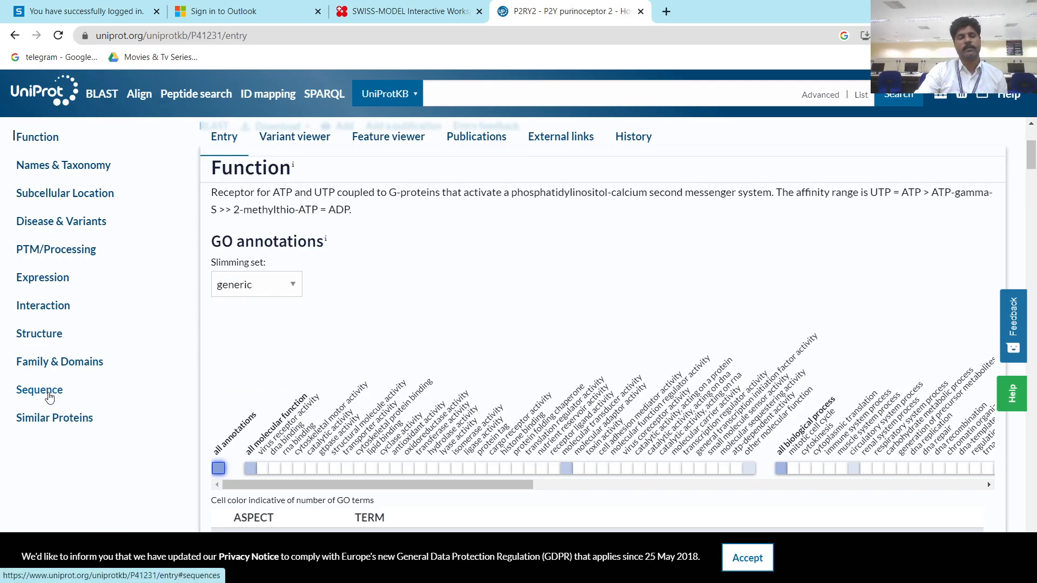
pyautogui.click(50, 397)
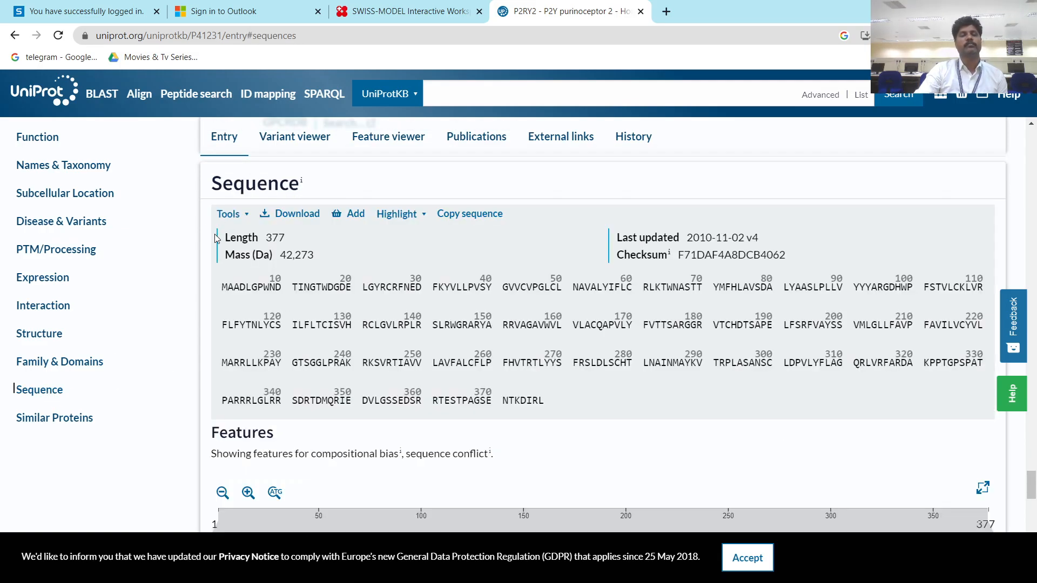
pyautogui.click(292, 216)
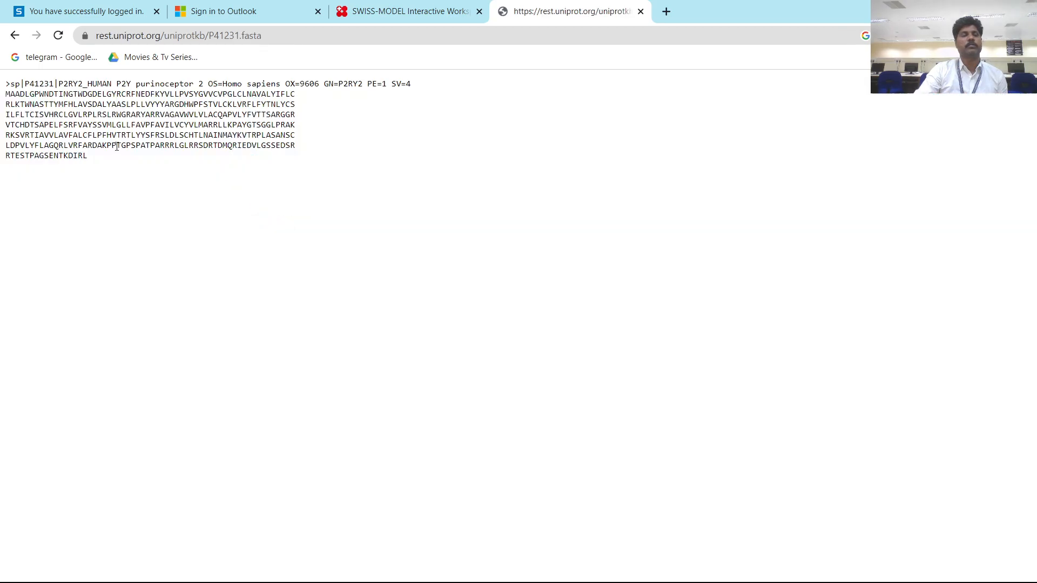
# Step: Copy the whole FASTA record including its header and paste it as the target sequence of the SWISS-MODEL project
pyautogui.moveTo(99, 160); pyautogui.dragTo(21, 101)
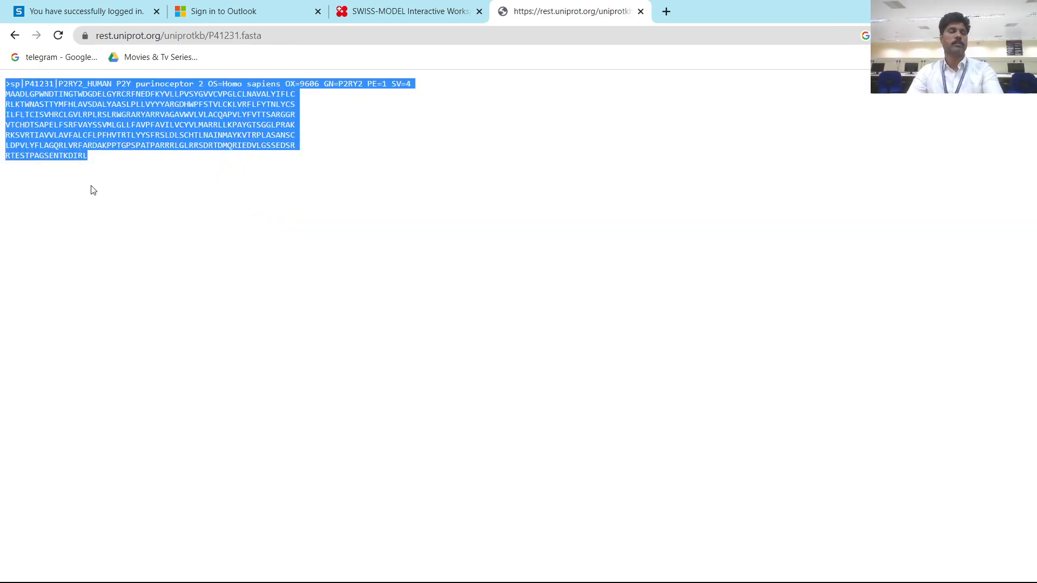
pyautogui.click(387, 12)
pyautogui.rightClick(174, 162)
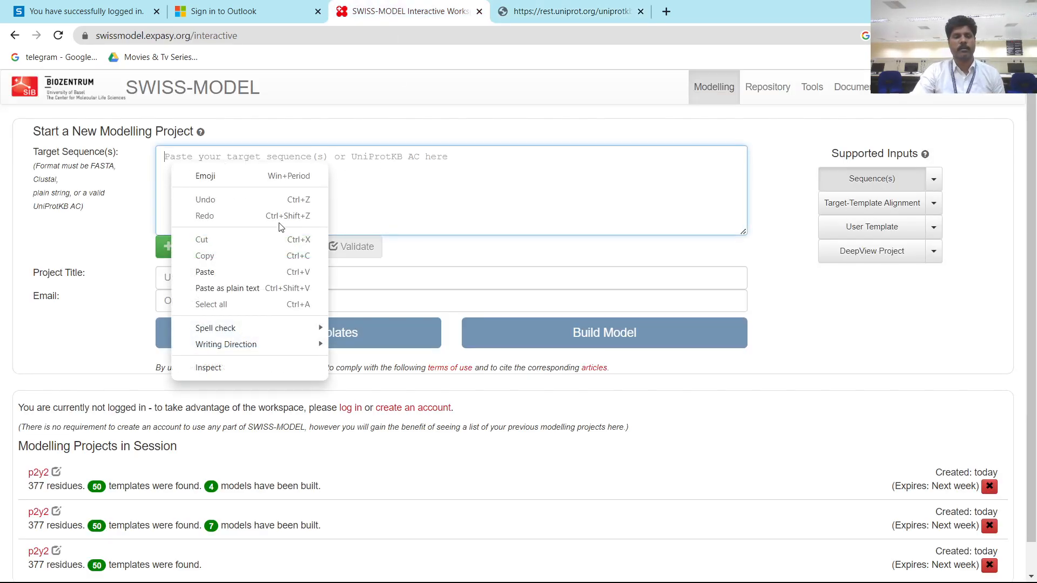
pyautogui.click(227, 268)
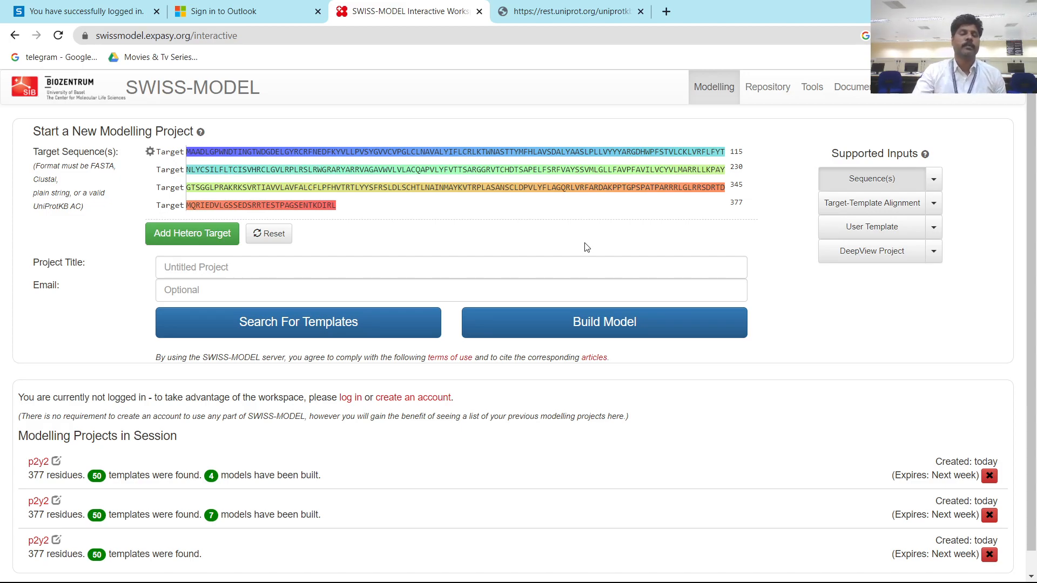
# Step: Title the modelling project purinergic and start the template search
pyautogui.click(262, 263)
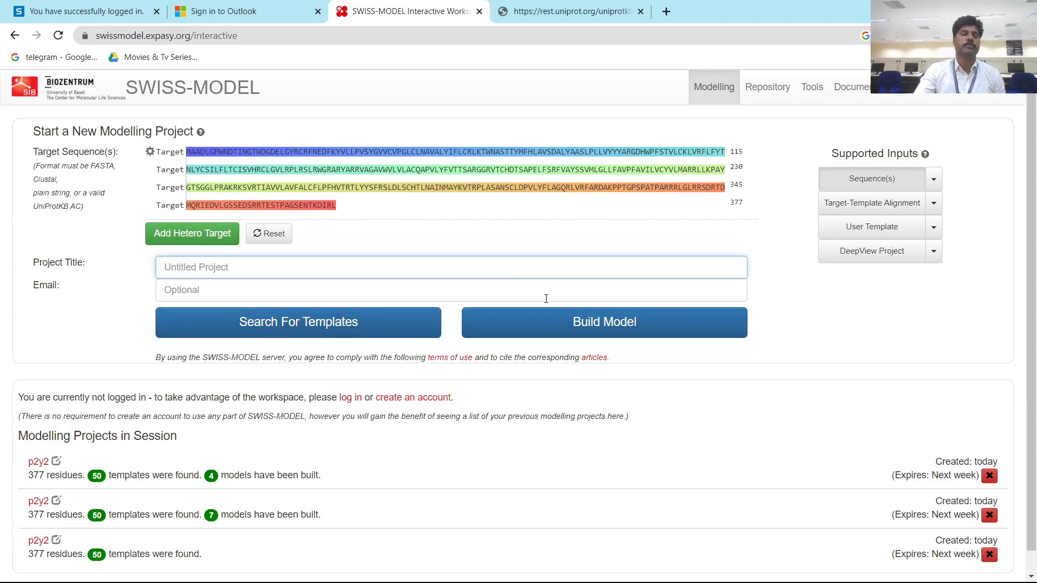
pyautogui.write('pu')
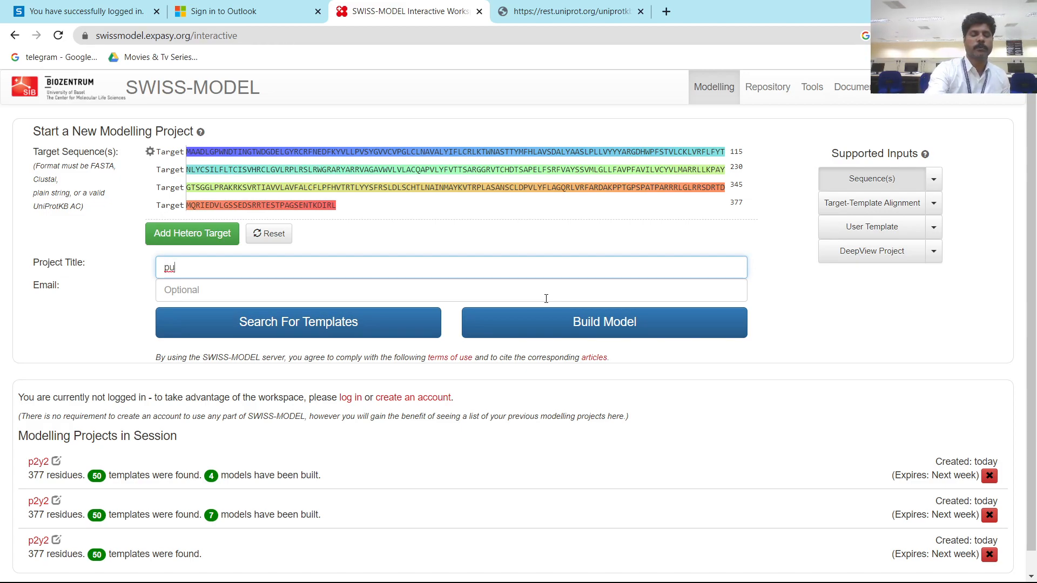
pyautogui.write('rine')
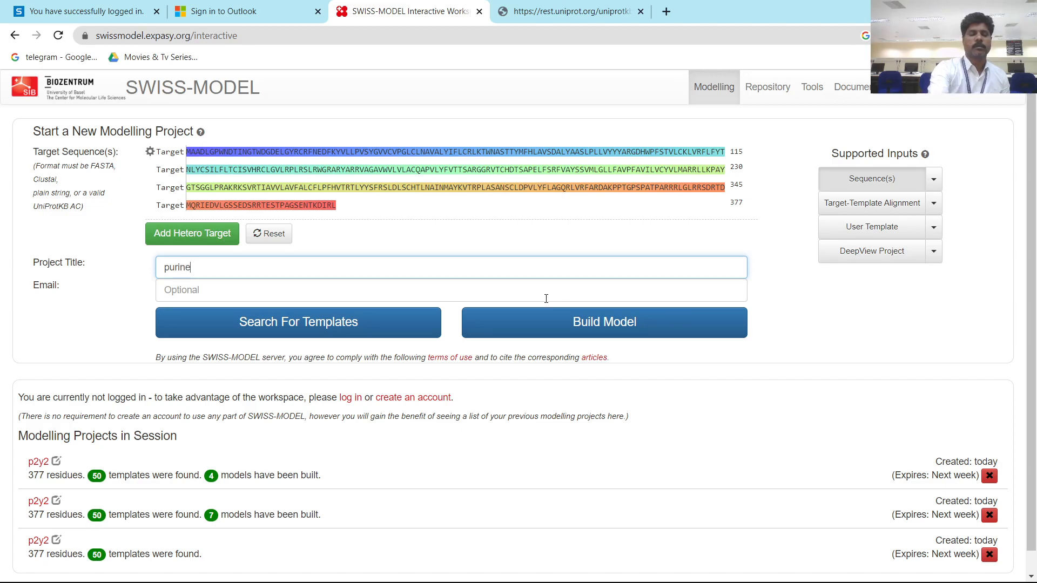
pyautogui.write('rgic')
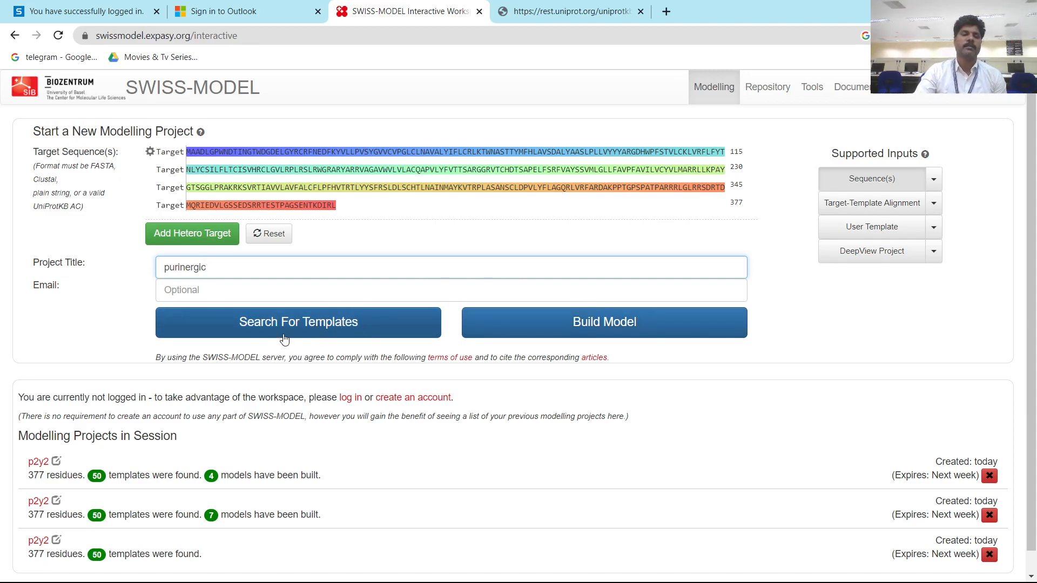
pyautogui.click(342, 320)
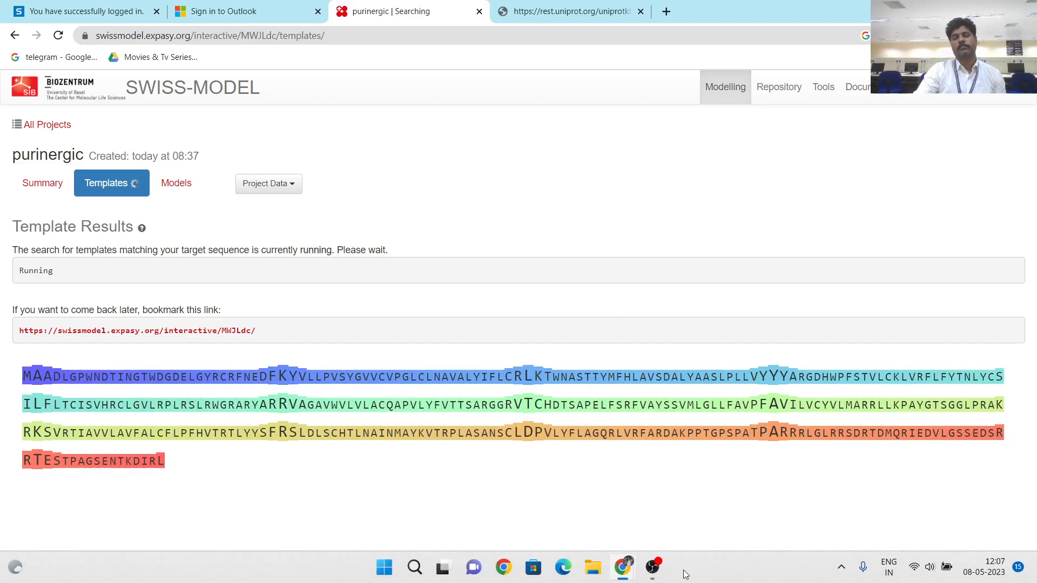
pyautogui.click(653, 567)
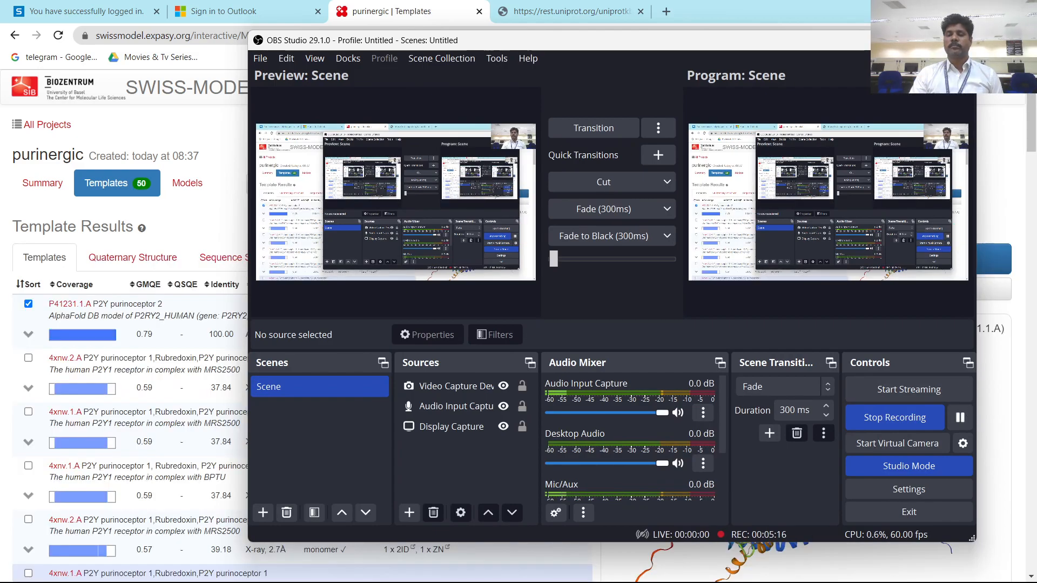
pyautogui.click(899, 40)
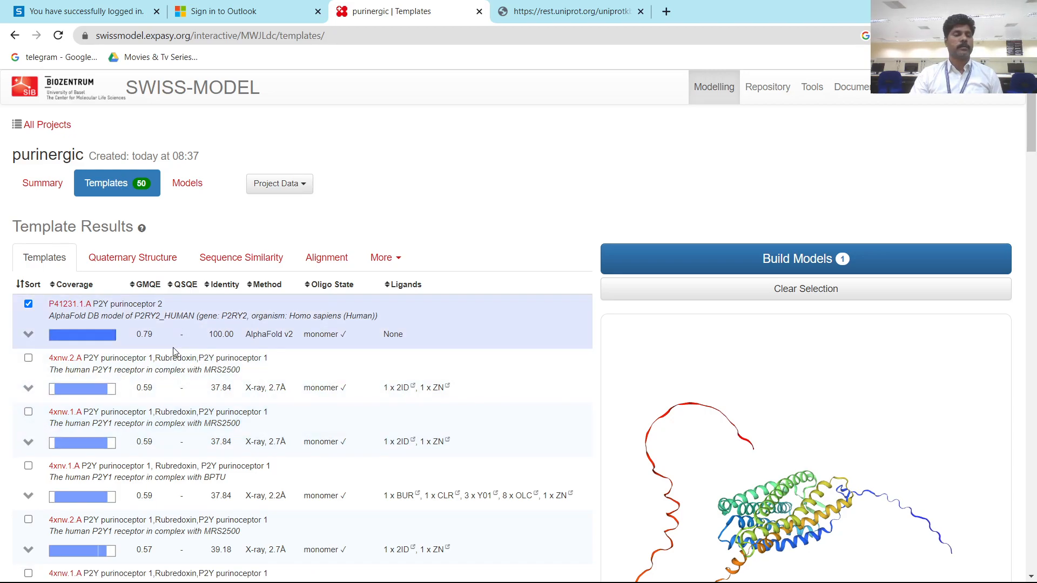
# Step: Review the found templates and compare their oligomeric state and stoichiometry groupings in the quaternary structure results
pyautogui.scroll(-6, 183, 374)
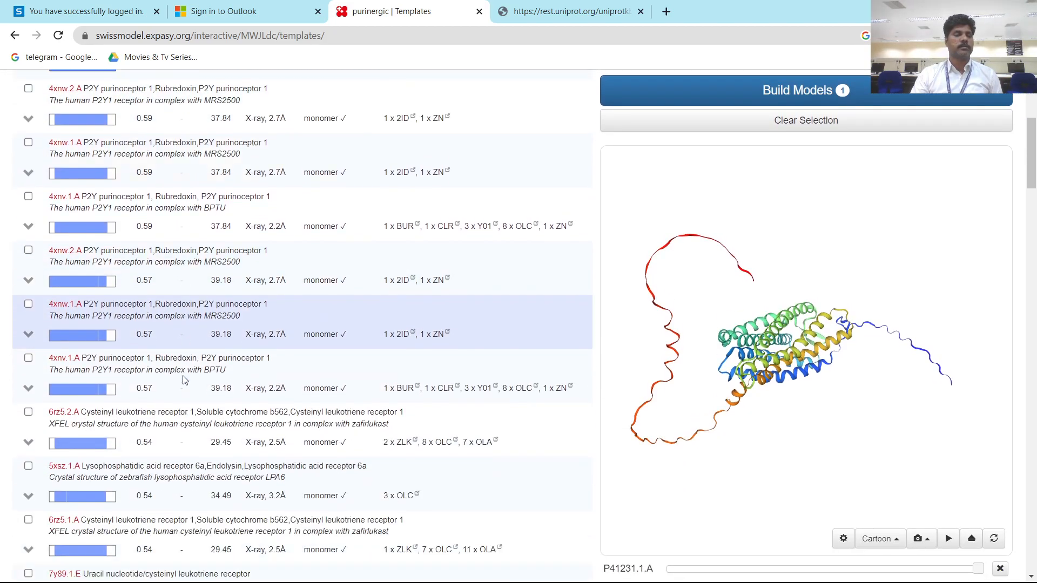
pyautogui.scroll(4, 181, 374)
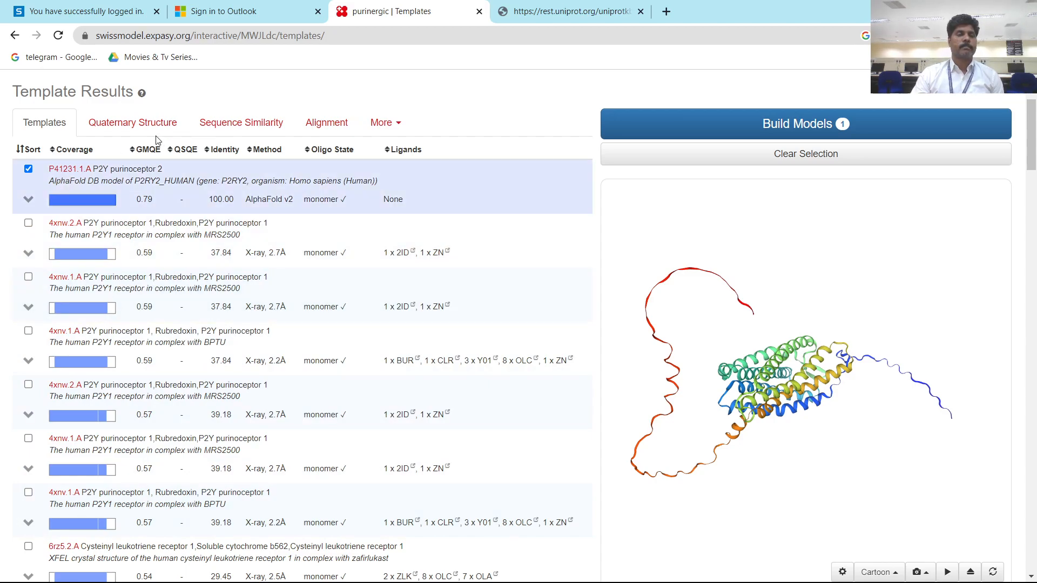
pyautogui.click(146, 119)
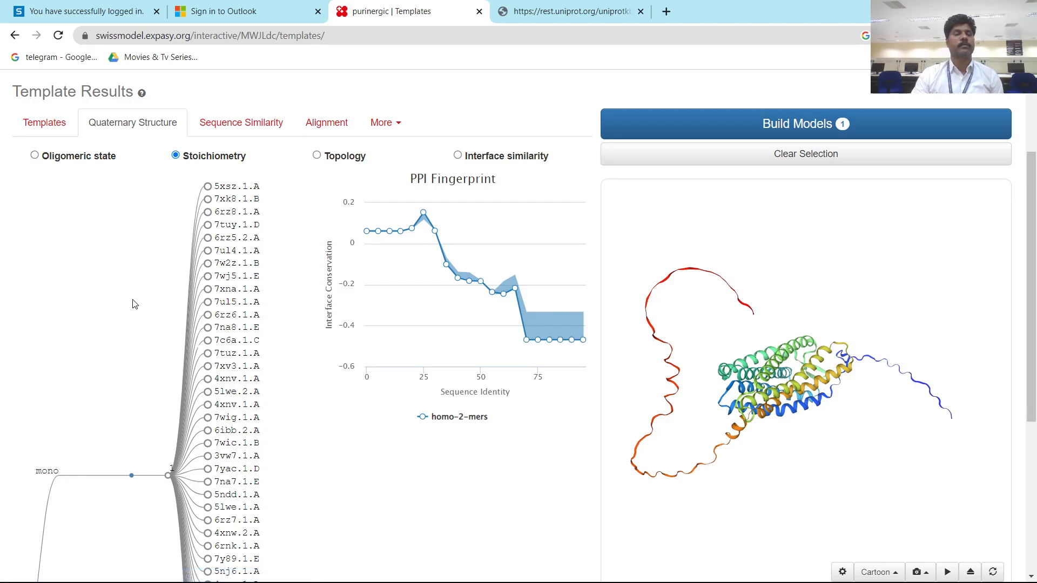
pyautogui.click(34, 156)
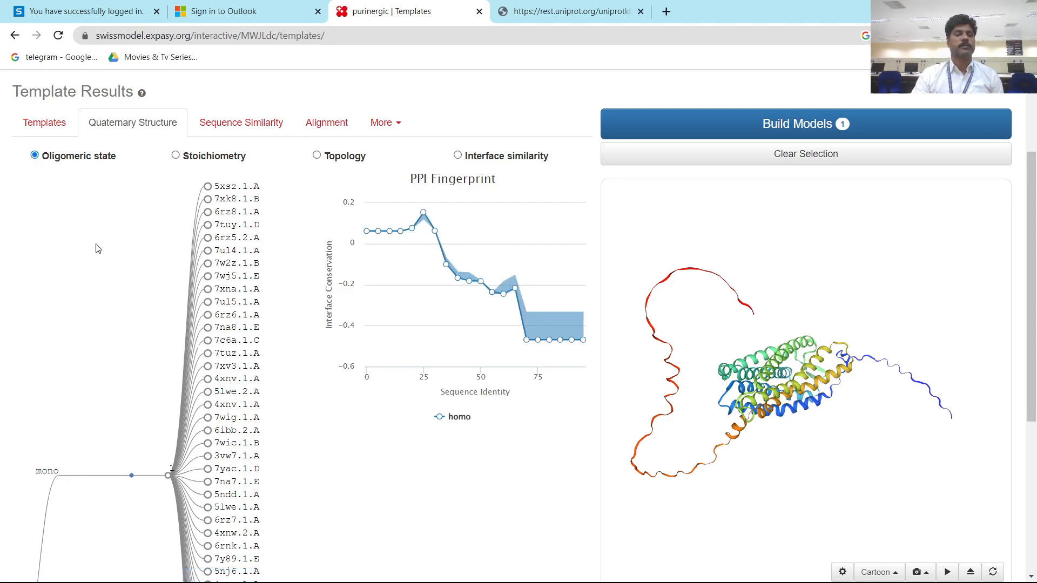
pyautogui.click(175, 156)
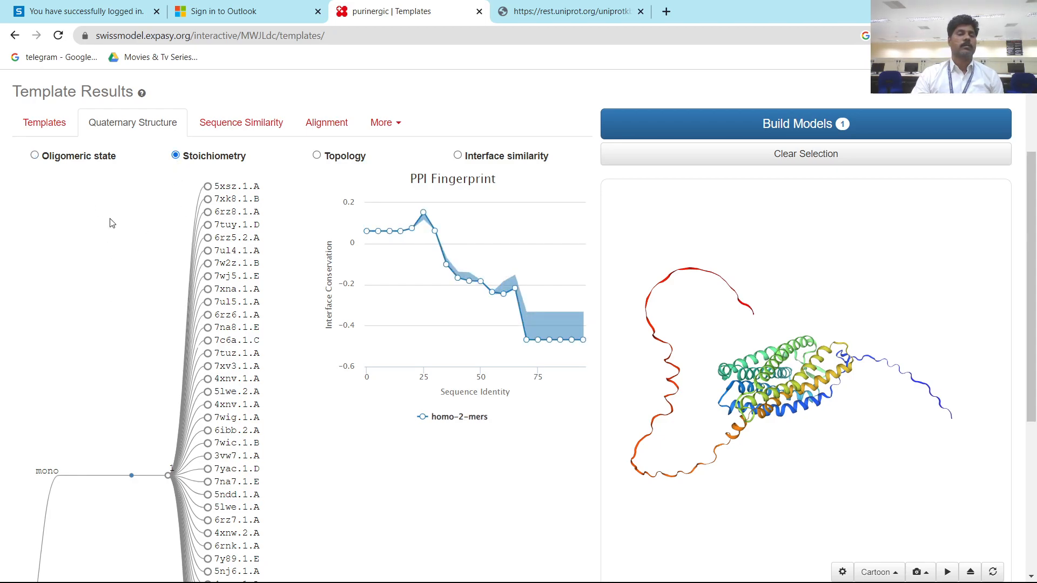
pyautogui.click(35, 155)
# Step: Examine the oligomeric state tree from the monomer to the homo 2-mer templates, and show the stoichiometry grouping again
pyautogui.scroll(-5, 137, 283)
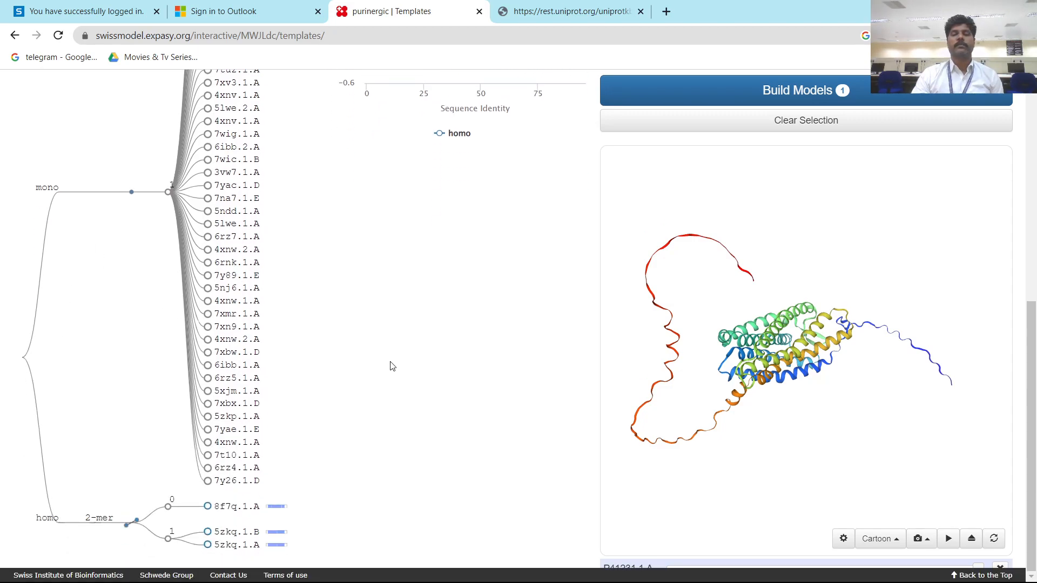
pyautogui.scroll(3, 354, 371)
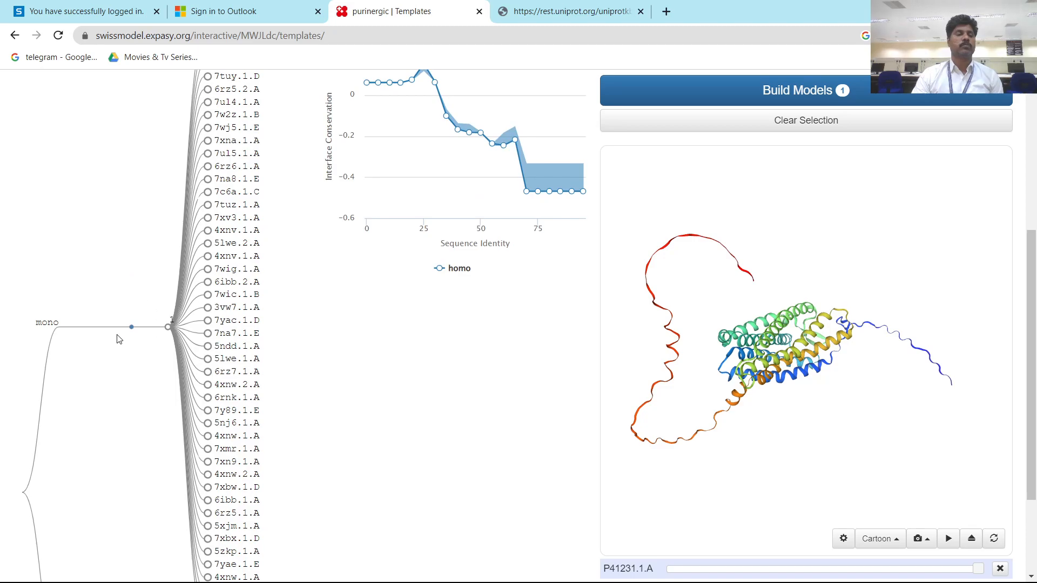
pyautogui.scroll(-1, 138, 370)
pyautogui.scroll(-2, 137, 371)
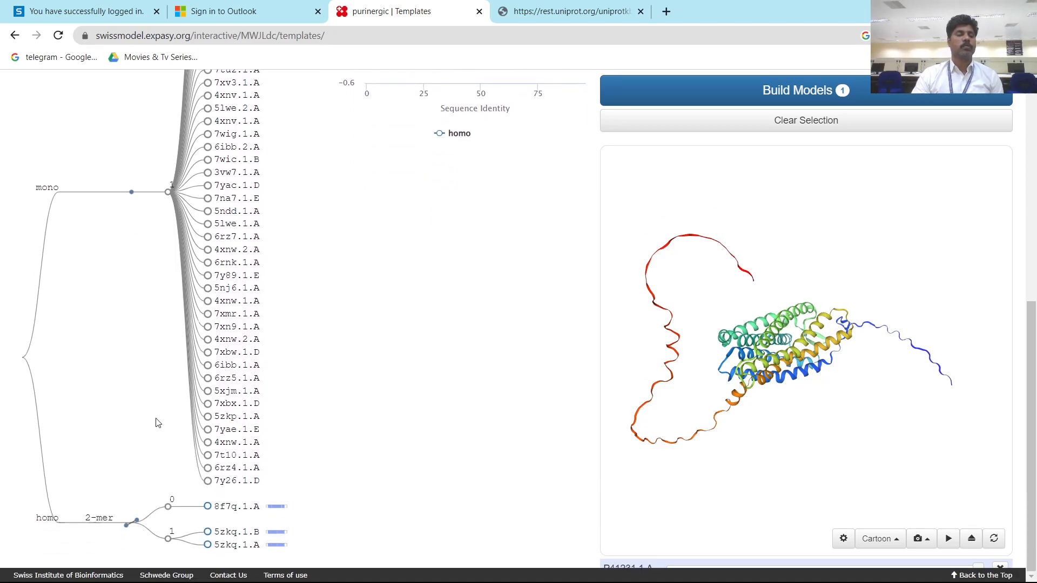
pyautogui.scroll(4, 273, 443)
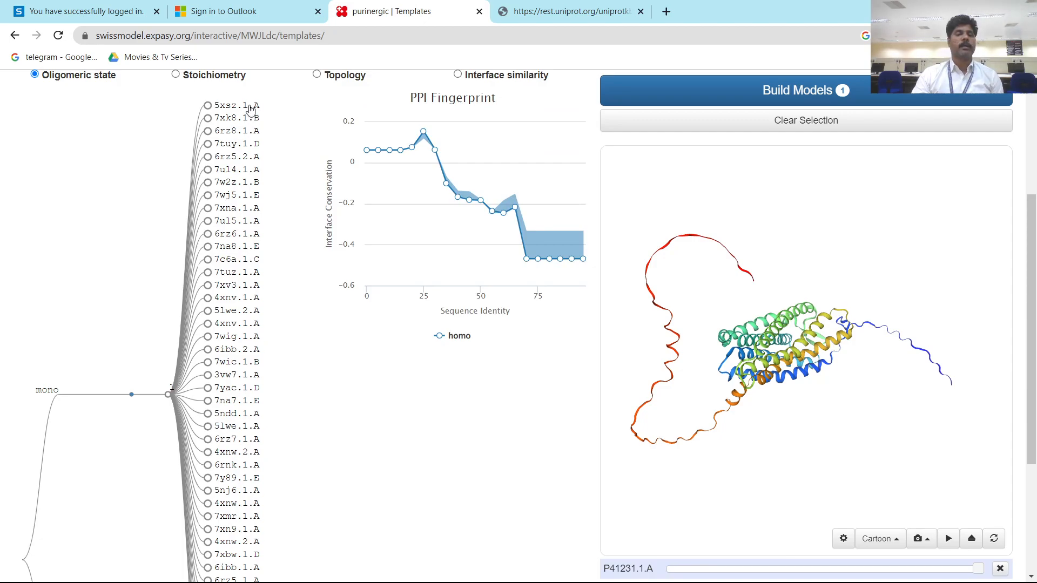
pyautogui.scroll(3, 291, 215)
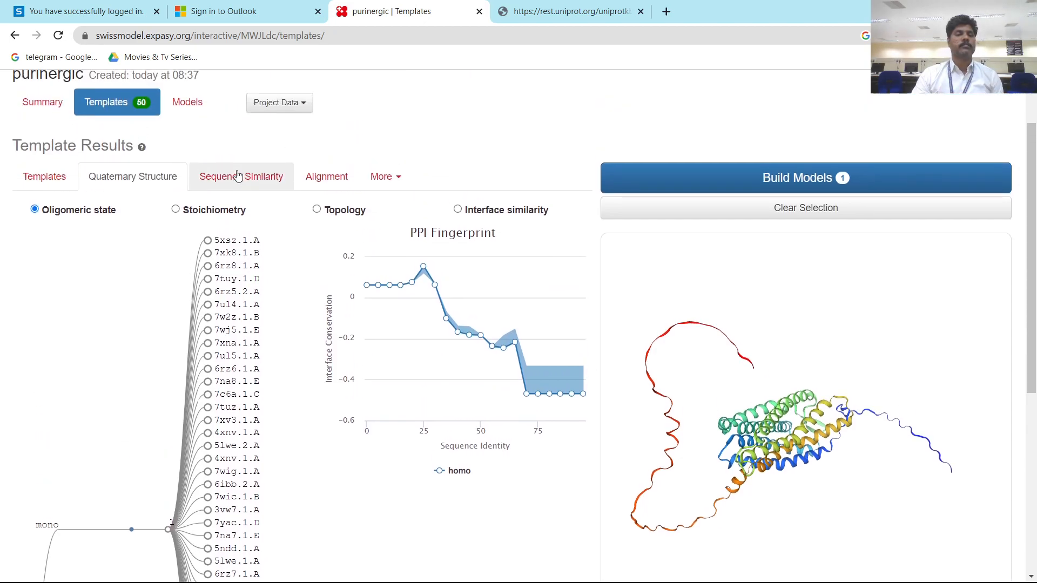
pyautogui.click(176, 210)
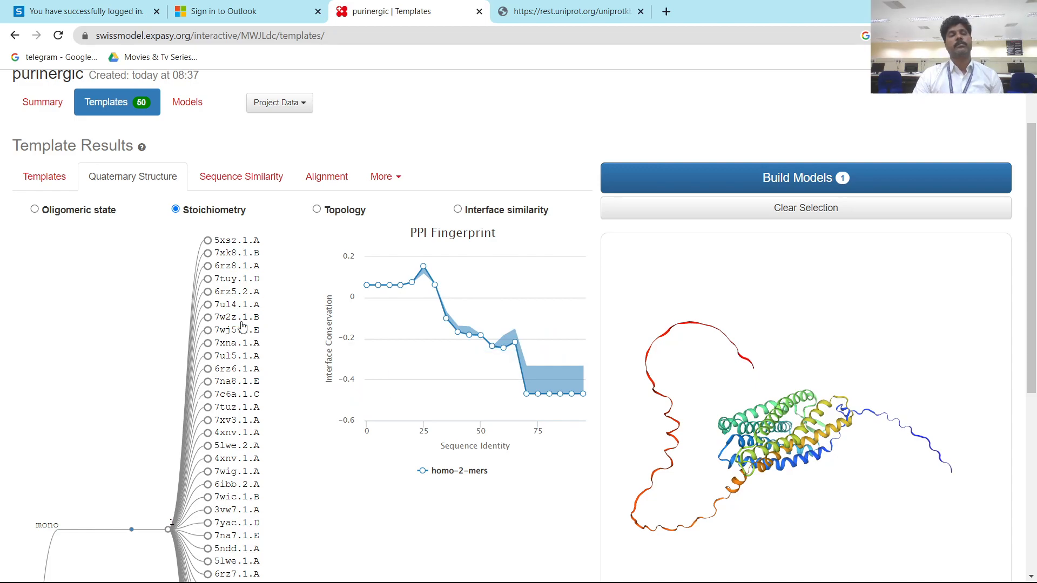
# Step: Inspect the templates' sequence similarity plot and the alignment of the target with P41231.1.A, and return to the template list
pyautogui.click(272, 181)
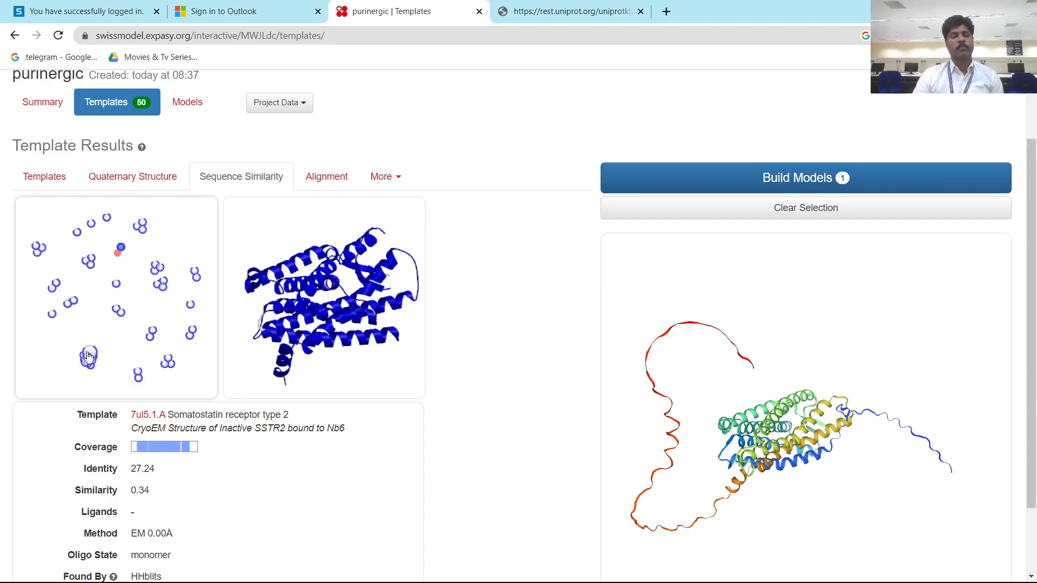
pyautogui.click(339, 177)
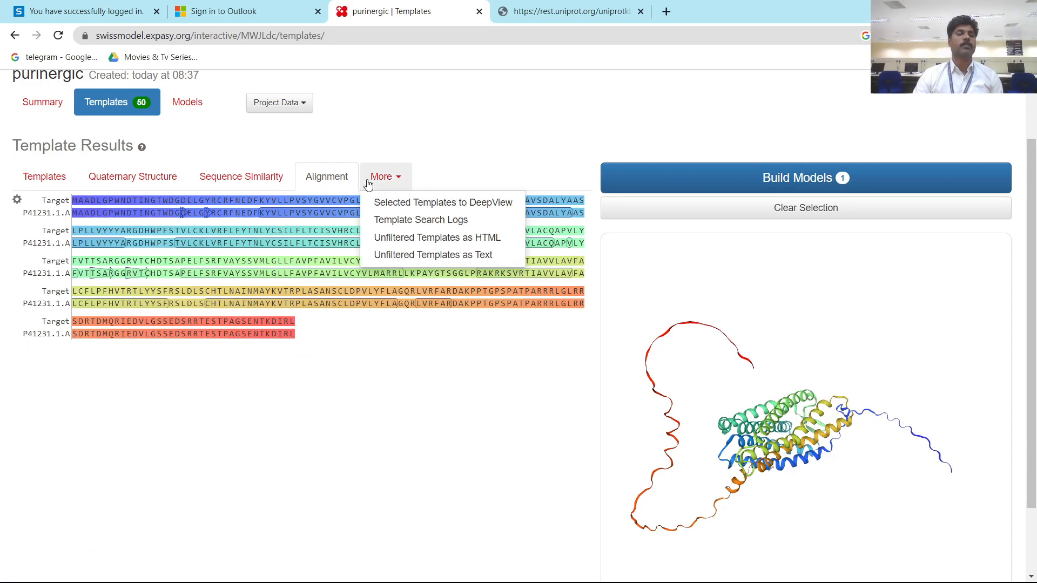
pyautogui.click(55, 182)
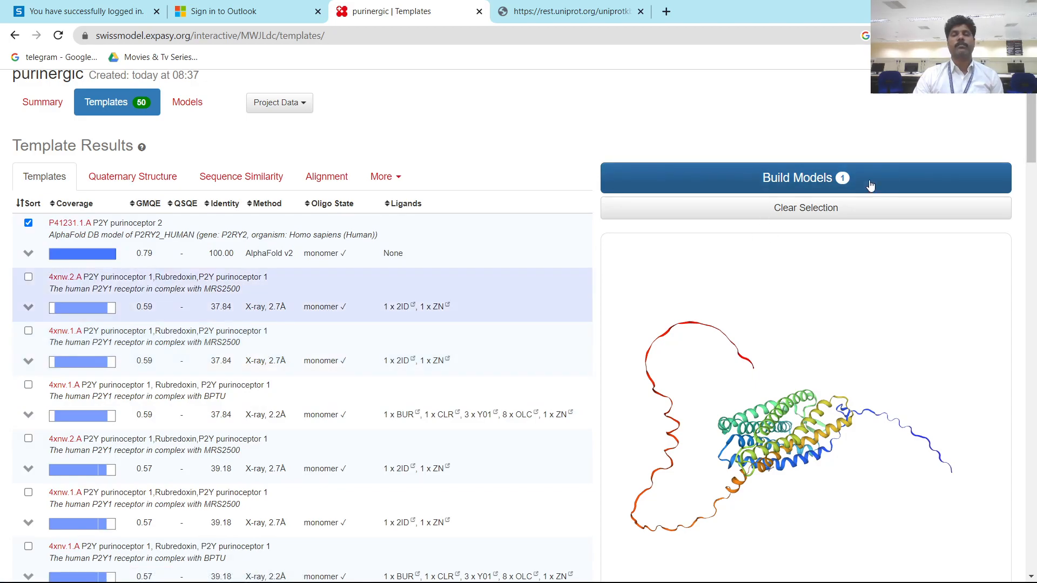
# Step: Add the three P2Y purinoceptor 1 templates with GMQE 0.59 (4xnw.2.A, 4xnw.1.A and 4xnv.1.A) to the P41231.1.A selection
pyautogui.scroll(-2, 541, 331)
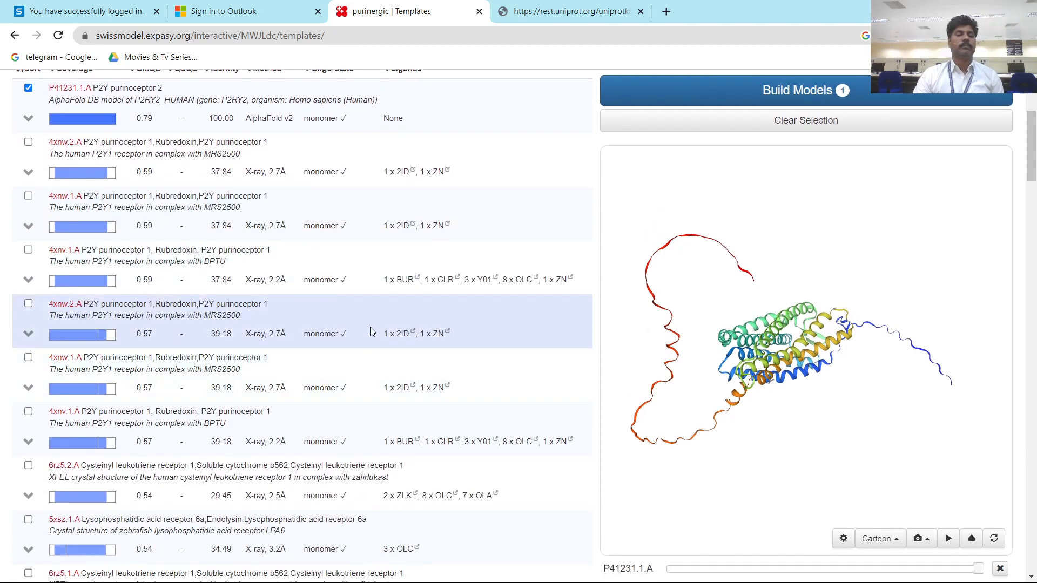
pyautogui.scroll(2, 325, 353)
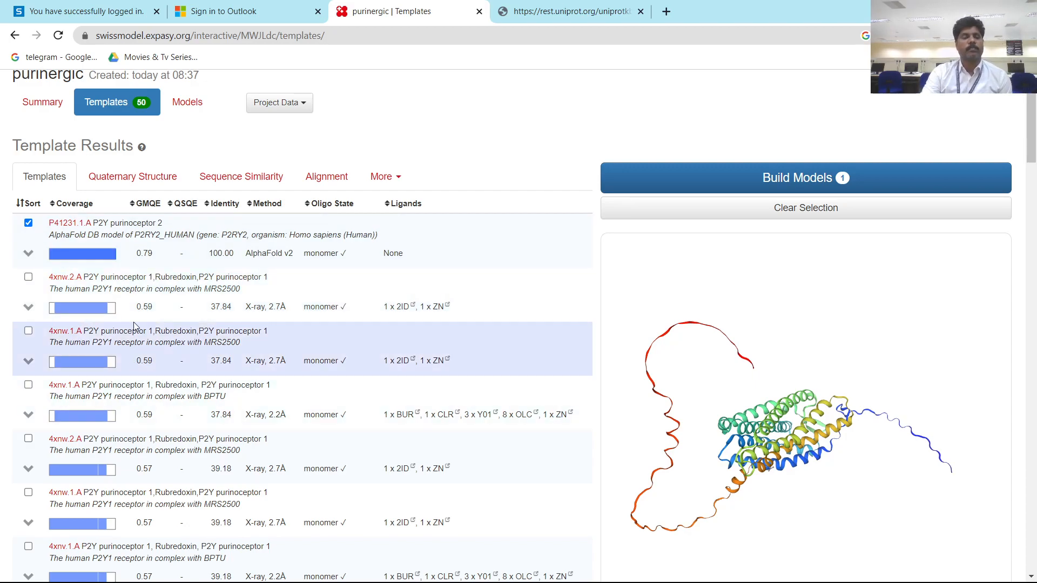
pyautogui.click(28, 277)
pyautogui.click(27, 332)
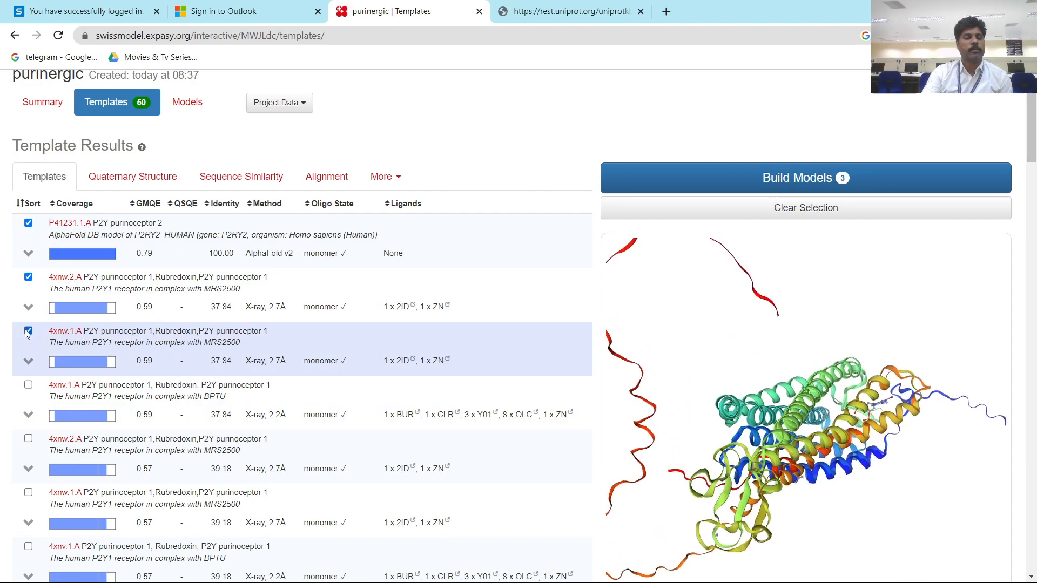
pyautogui.click(28, 386)
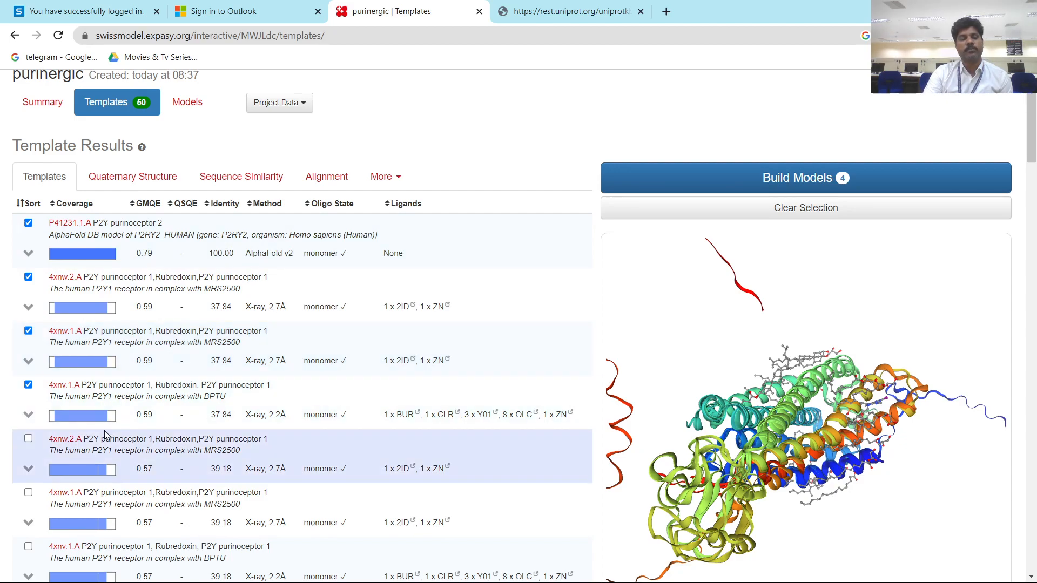
# Step: Look through the lower-ranked templates and return to the start of the list
pyautogui.scroll(-20, 121, 410)
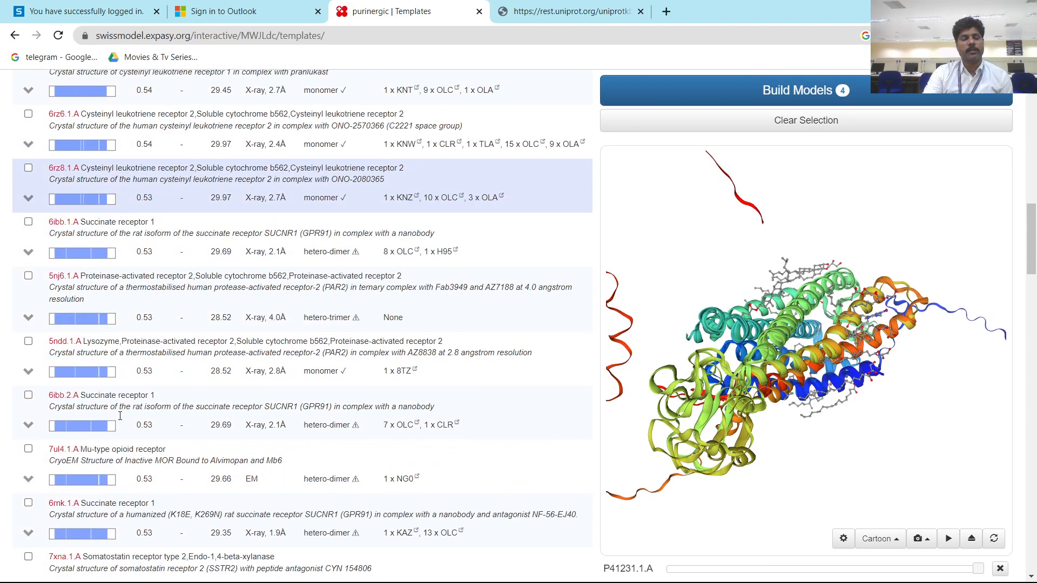
pyautogui.scroll(-20, 118, 415)
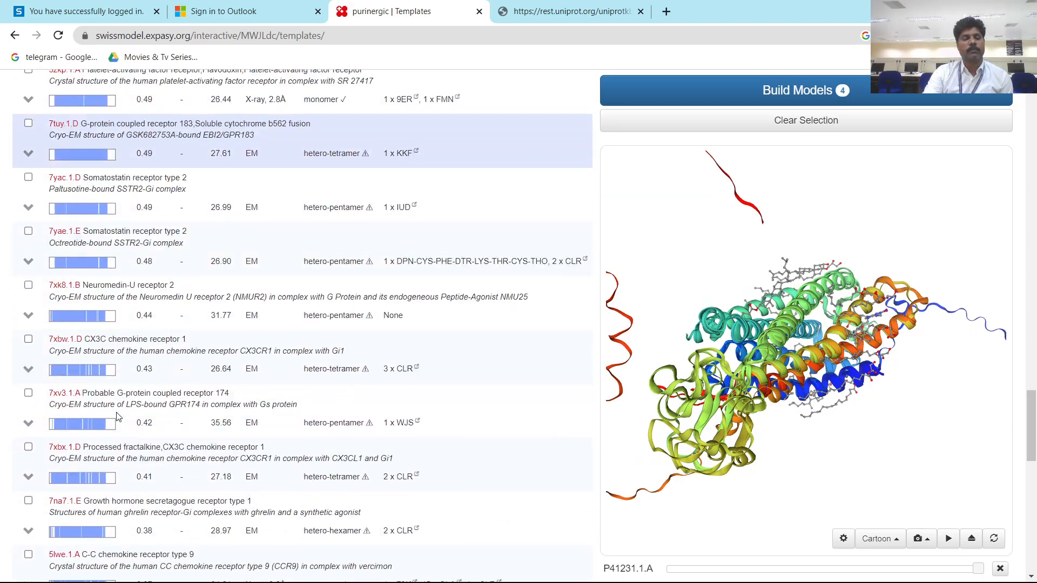
pyautogui.scroll(15, 118, 416)
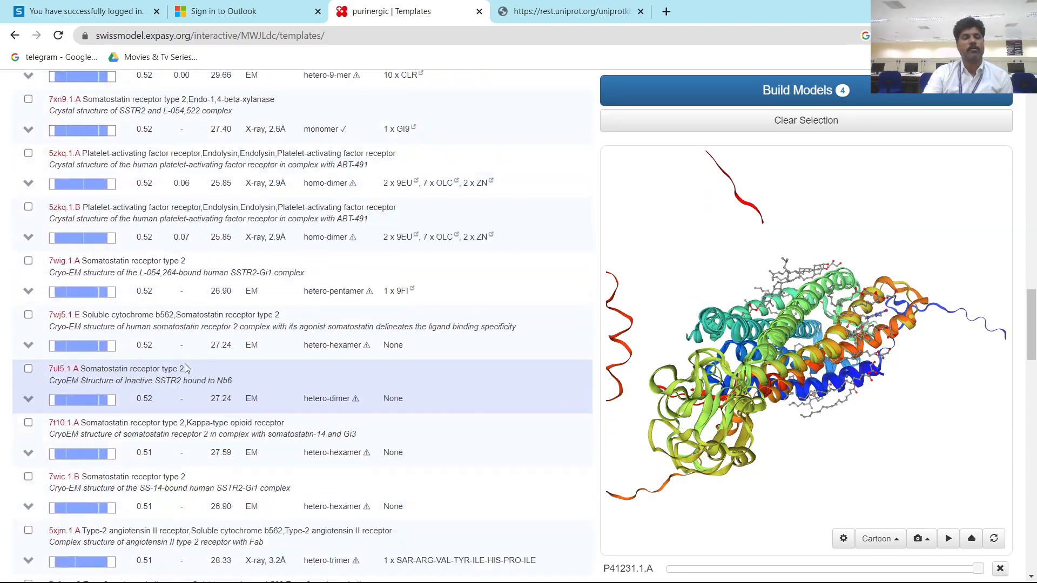
pyautogui.scroll(20, 169, 397)
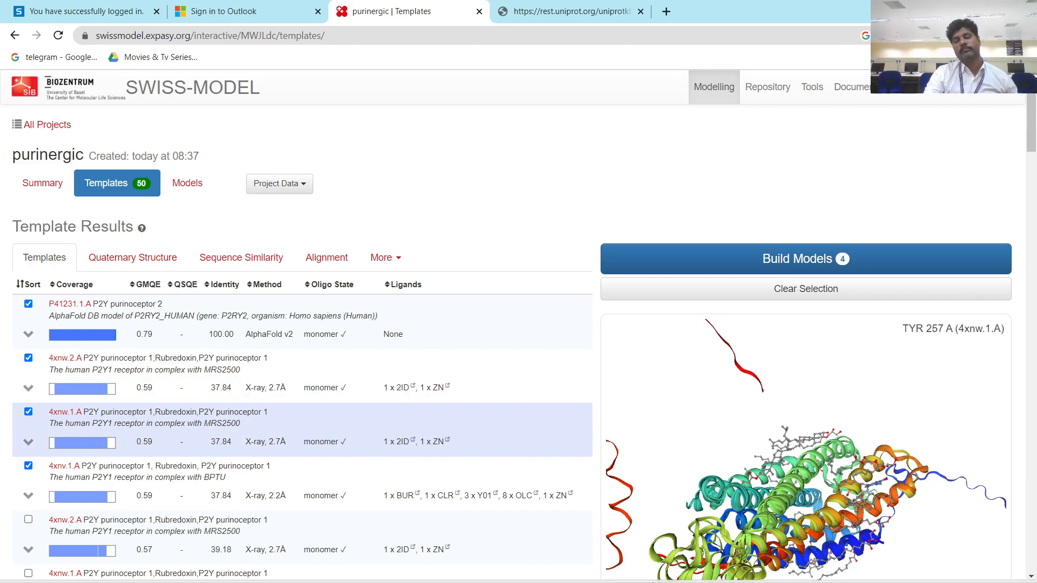
pyautogui.click(654, 571)
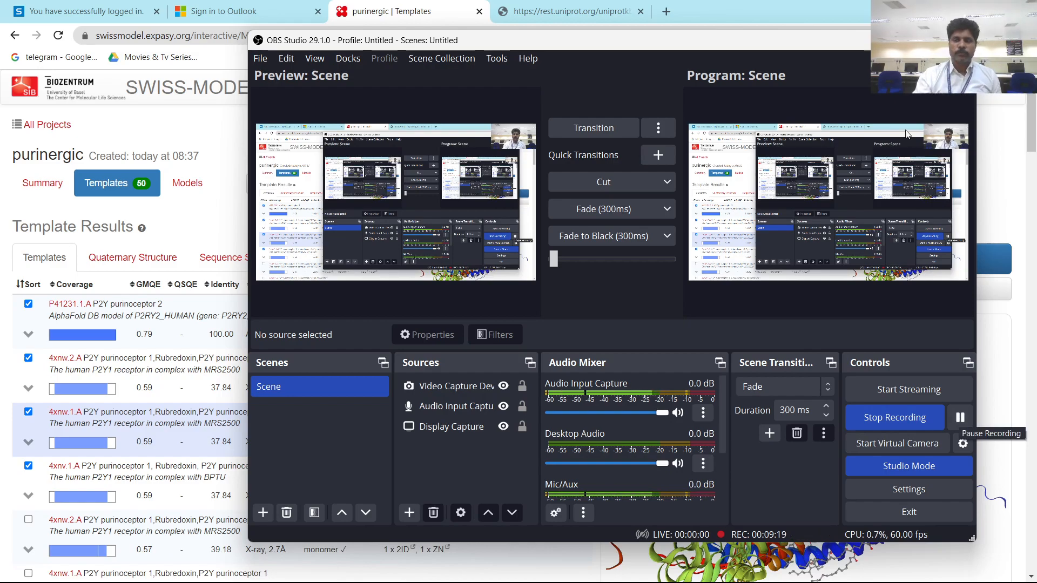
pyautogui.click(899, 40)
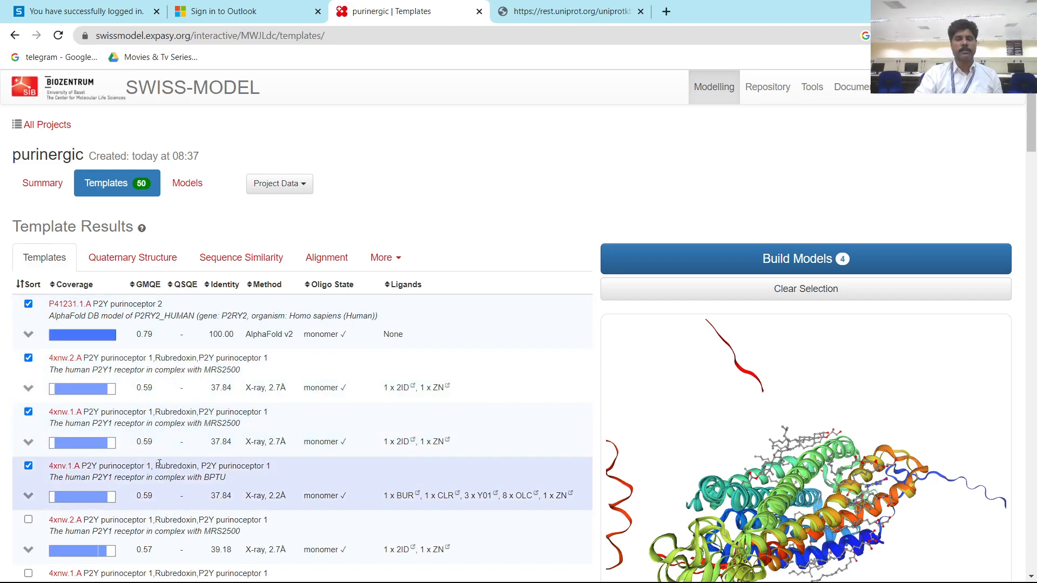
# Step: Review the unselected templates once more, comparing their GMQE, identity, method and ligands with the selected ones
pyautogui.scroll(-3, 290, 373)
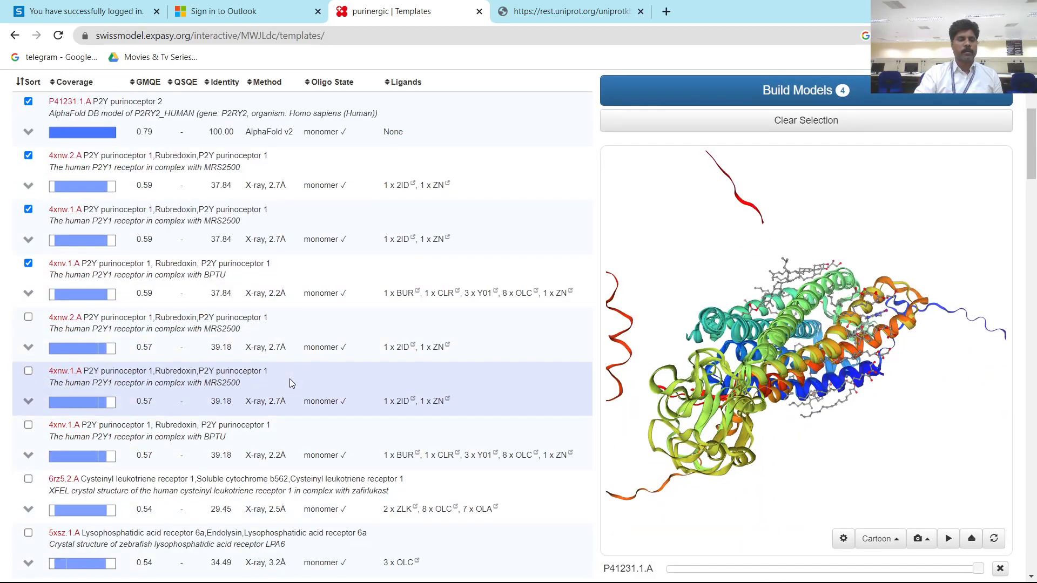
pyautogui.scroll(-15, 290, 378)
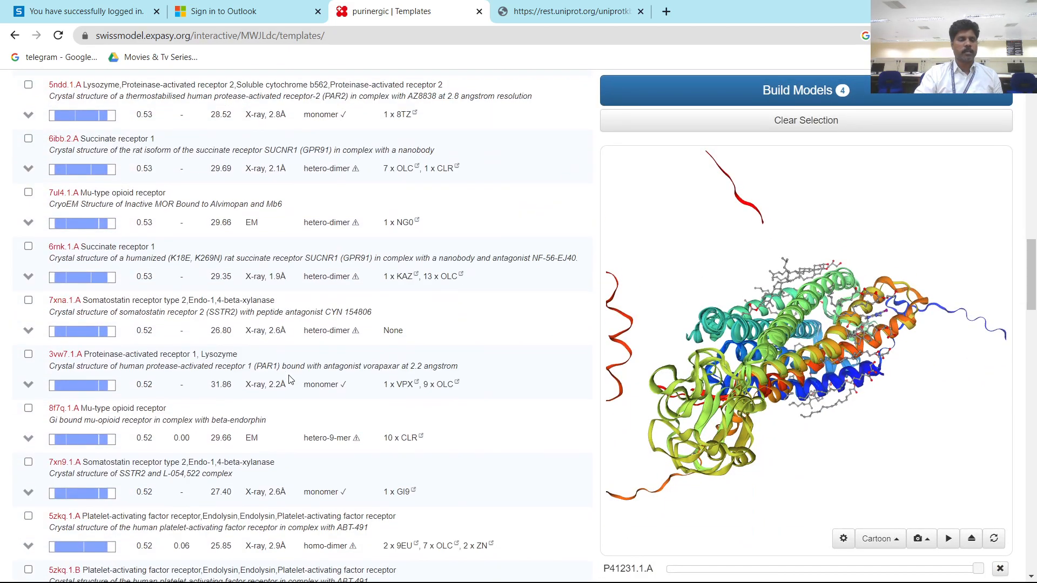
pyautogui.scroll(-15, 289, 378)
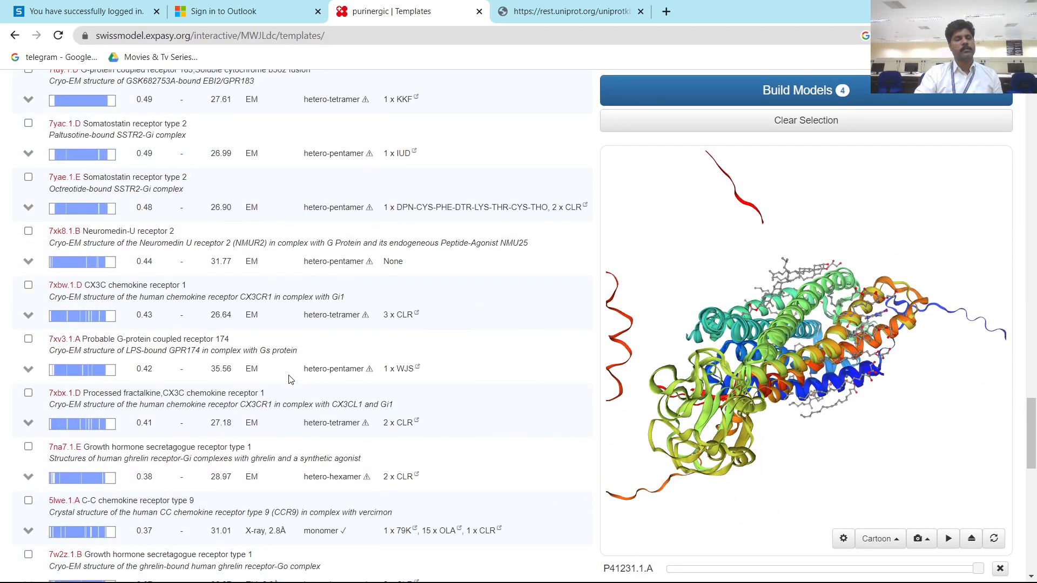
pyautogui.scroll(-7, 290, 380)
pyautogui.scroll(8, 290, 378)
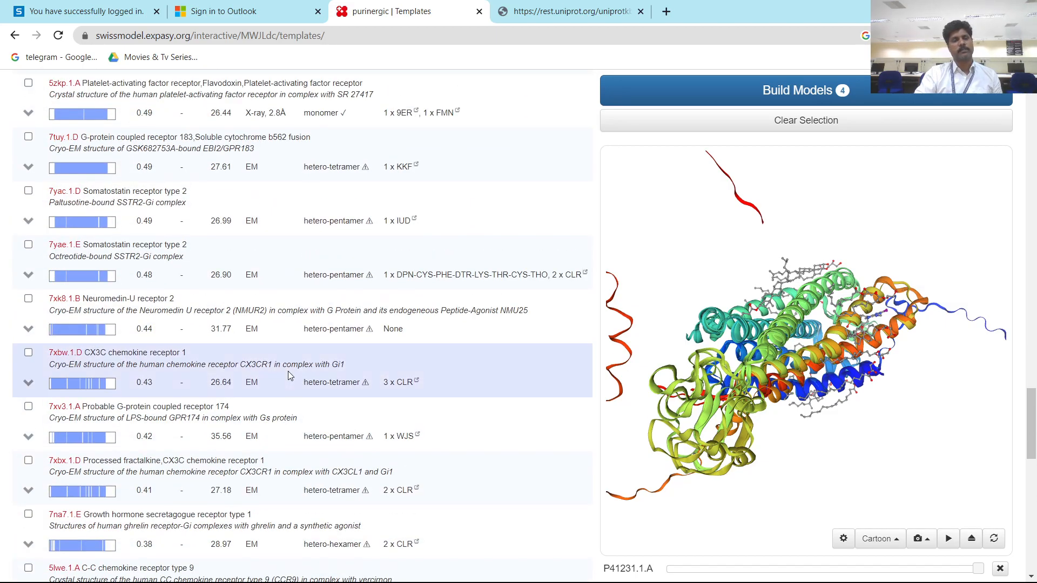
pyautogui.scroll(10, 289, 367)
pyautogui.scroll(15, 270, 334)
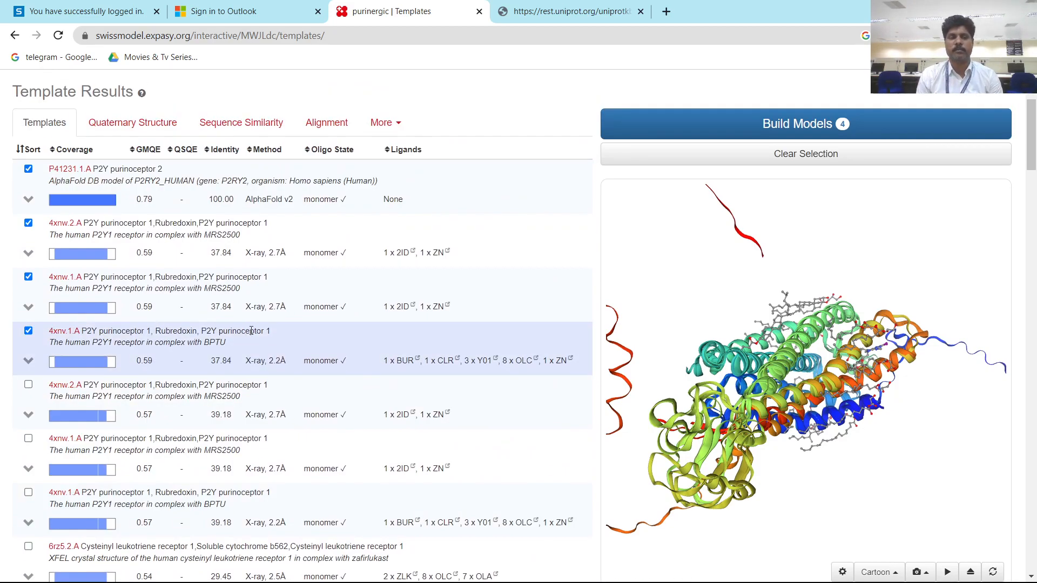
# Step: Build the homology models from the four selected templates
pyautogui.scroll(3, 251, 330)
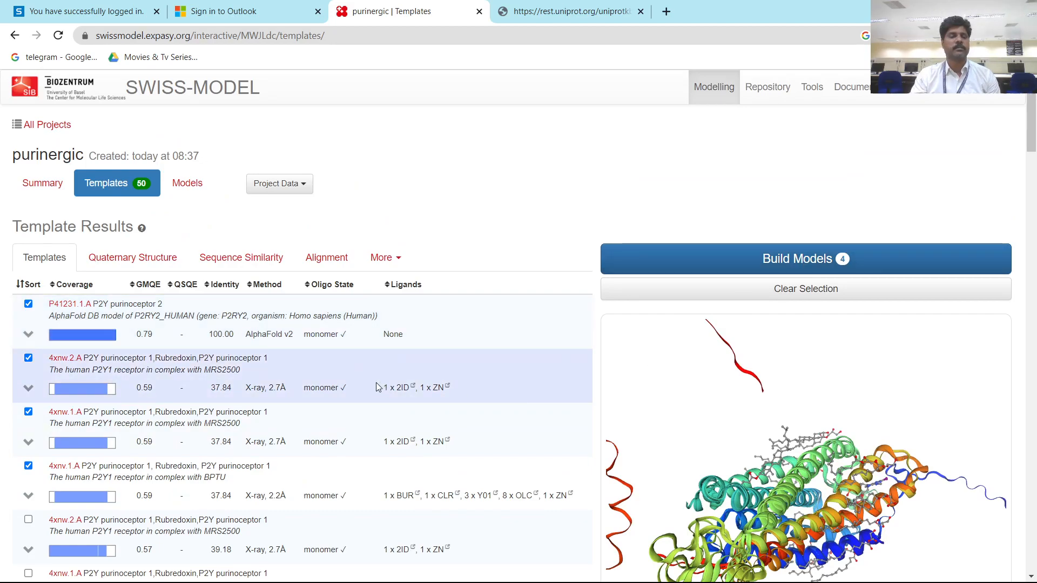
pyautogui.click(780, 257)
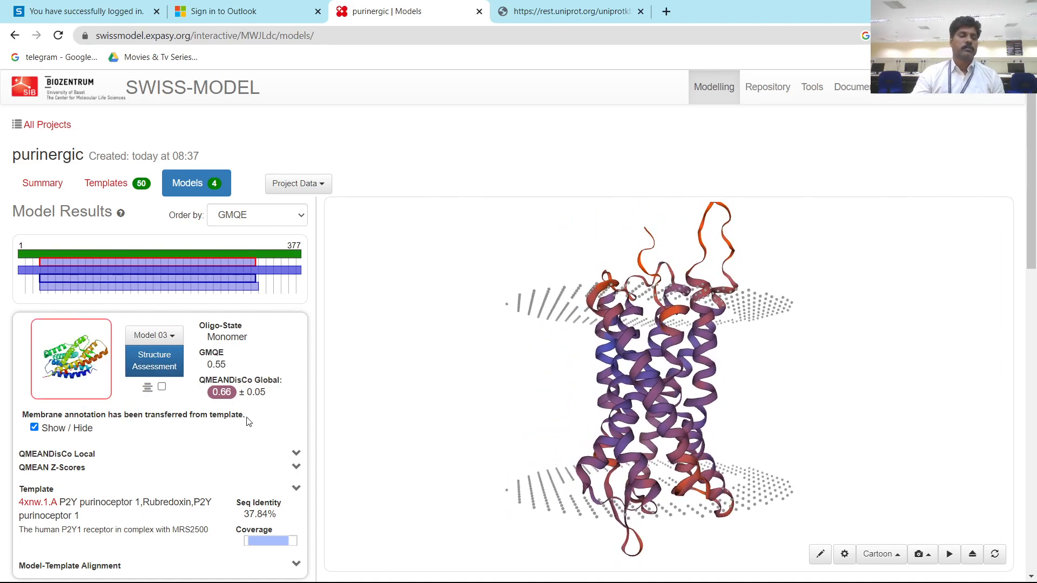
# Step: Examine the GMQE and QMEANDisCo scores, template and sequence identity of Model 03 and compare them with Model 01
pyautogui.scroll(-4, 250, 387)
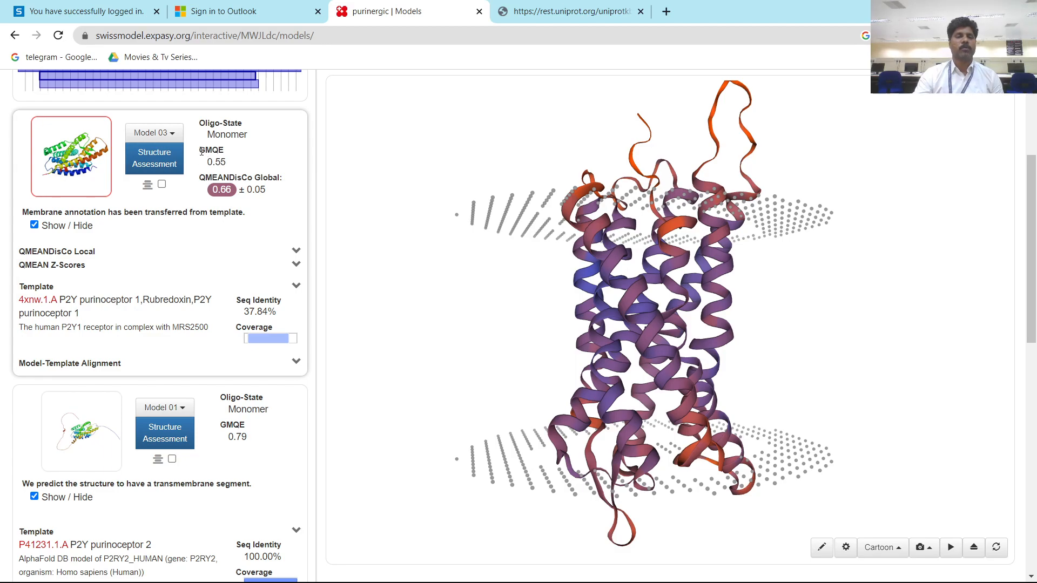
pyautogui.moveTo(211, 149); pyautogui.dragTo(226, 154)
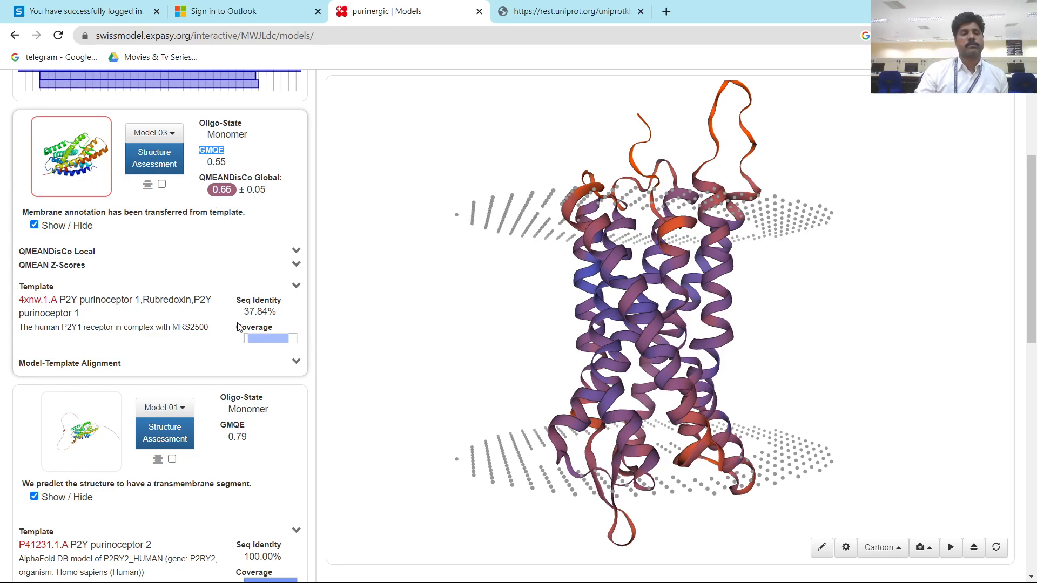
pyautogui.scroll(-3, 238, 327)
pyautogui.scroll(4, 237, 328)
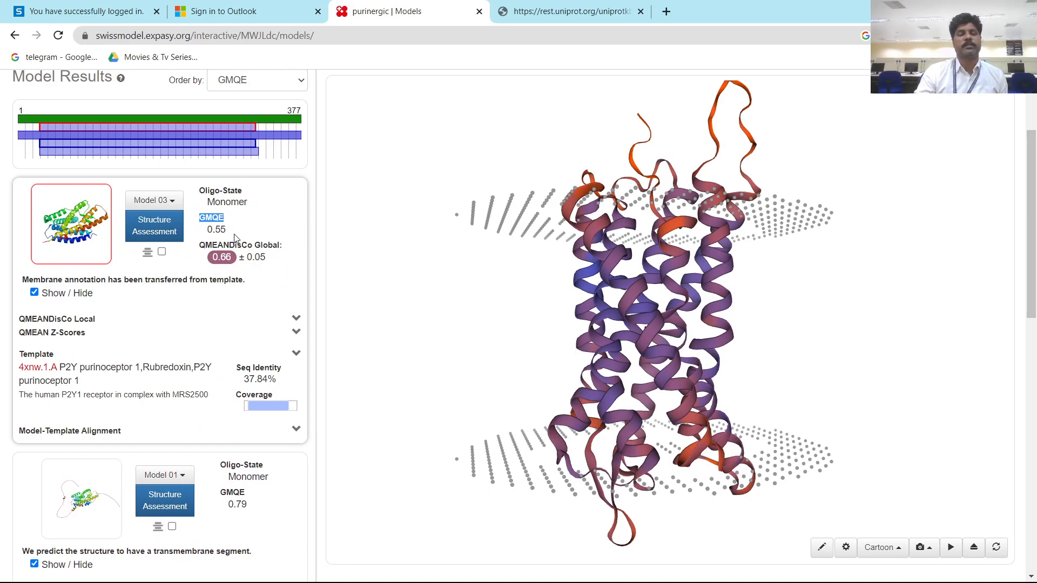
pyautogui.scroll(-1, 250, 358)
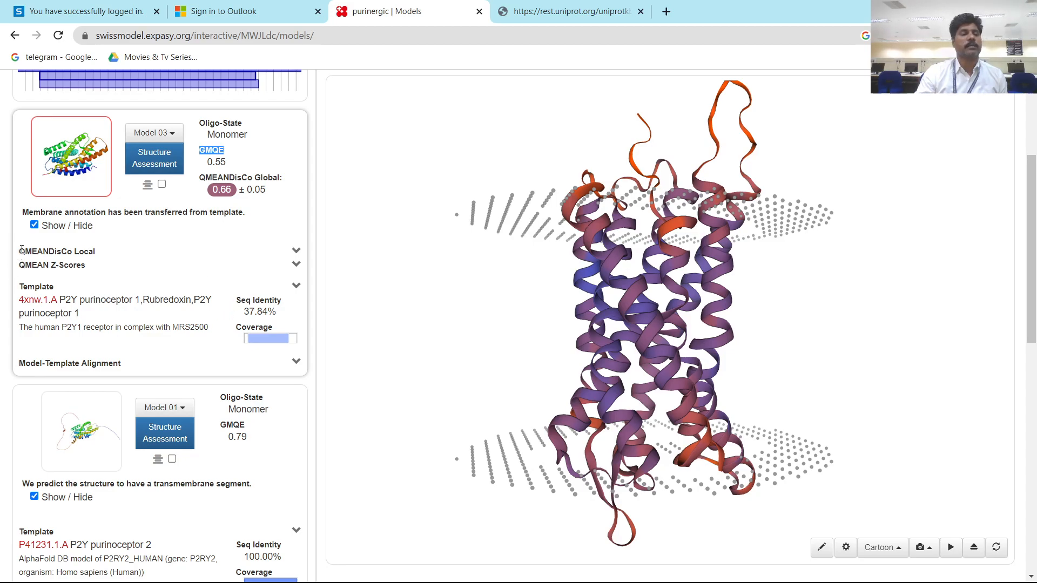
# Step: Open the structure assessment of Model 03 and look over its Ramachandran plot, QMEANDisCo chart and alignments
pyautogui.moveTo(24, 251); pyautogui.dragTo(98, 249)
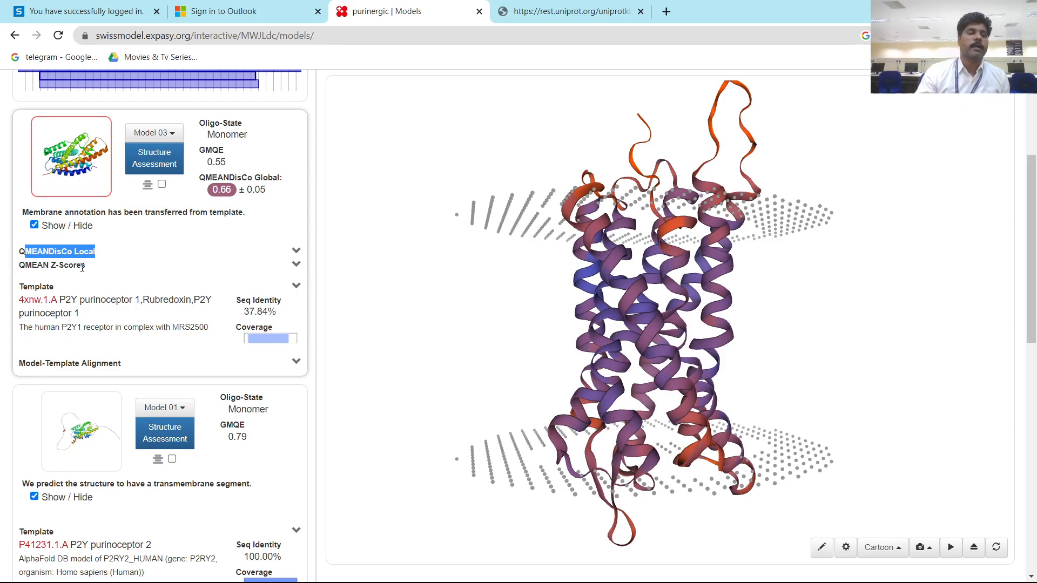
pyautogui.click(157, 155)
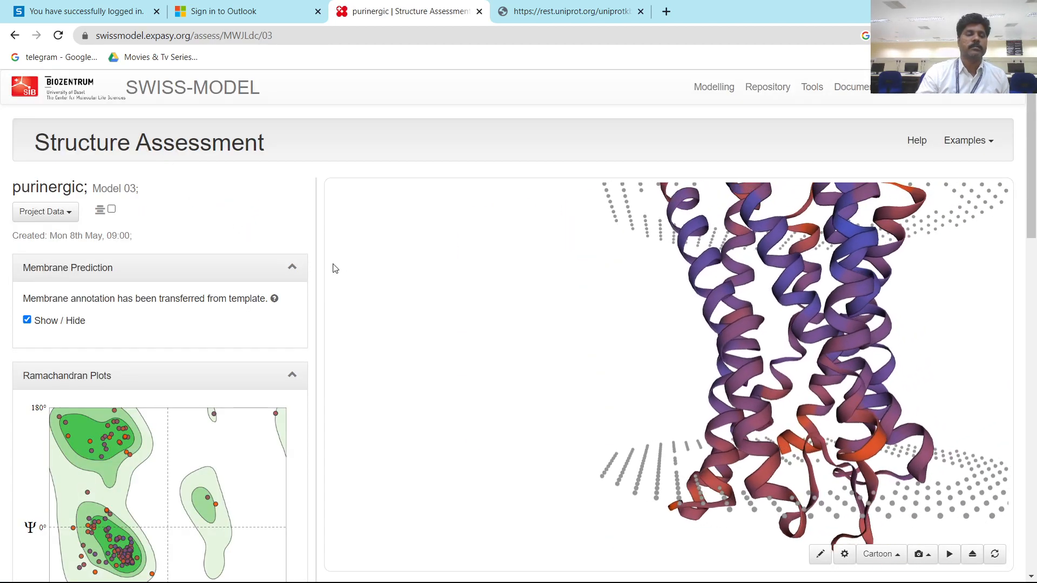
pyautogui.scroll(-6, 112, 286)
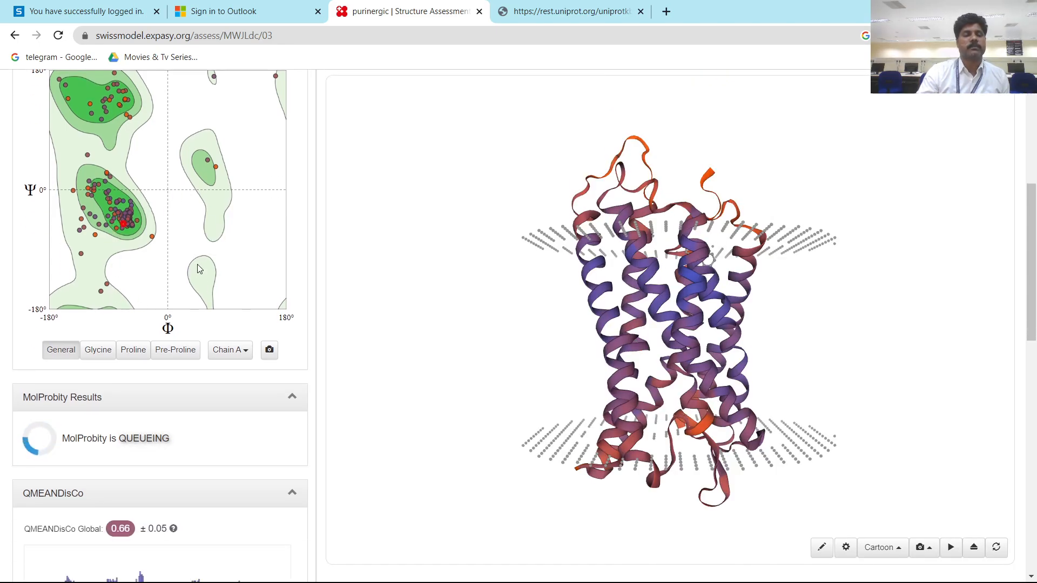
pyautogui.scroll(-4, 179, 437)
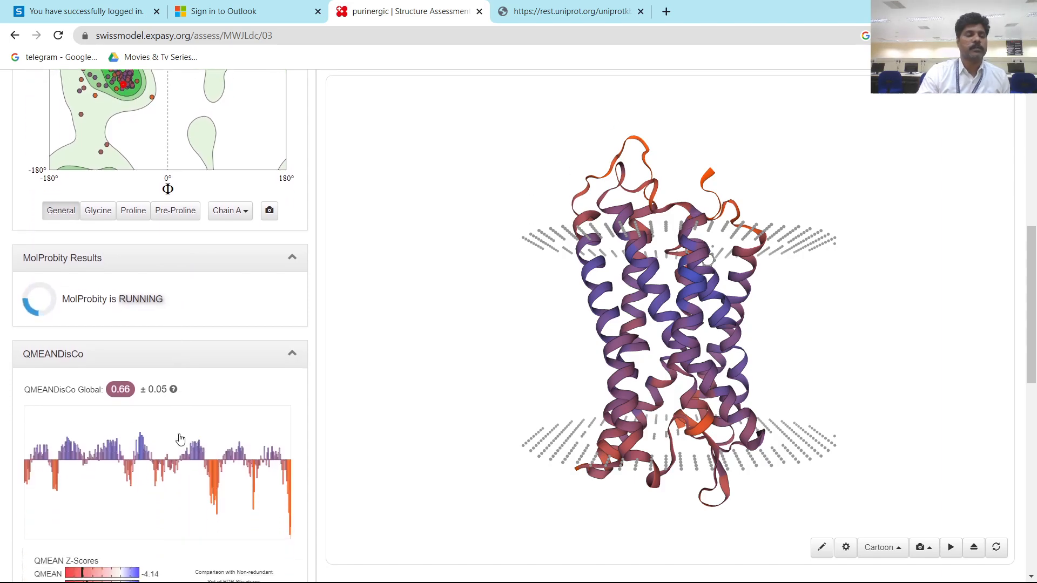
pyautogui.scroll(-7, 214, 341)
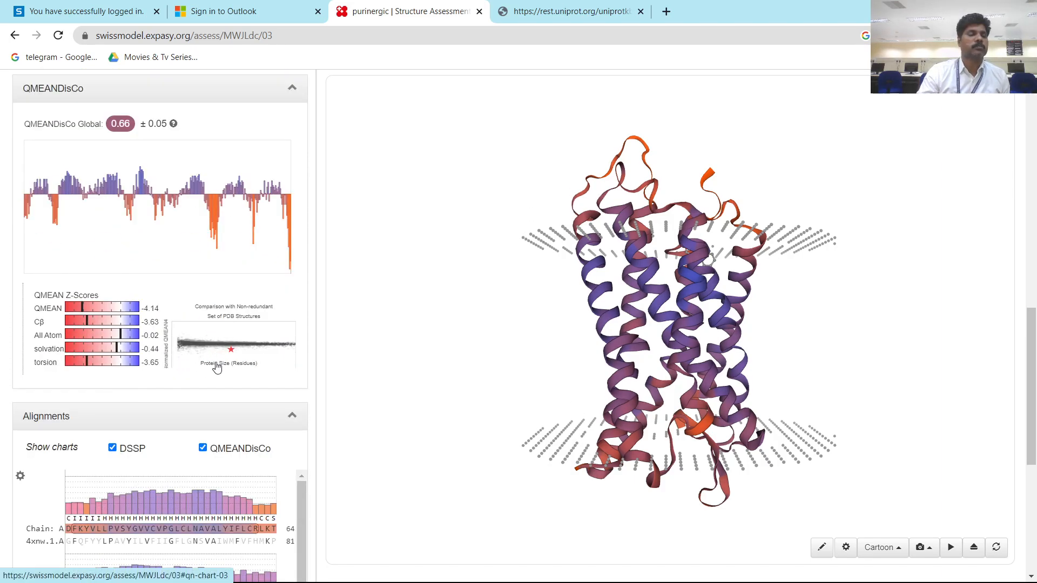
pyautogui.scroll(-5, 219, 365)
pyautogui.scroll(12, 214, 369)
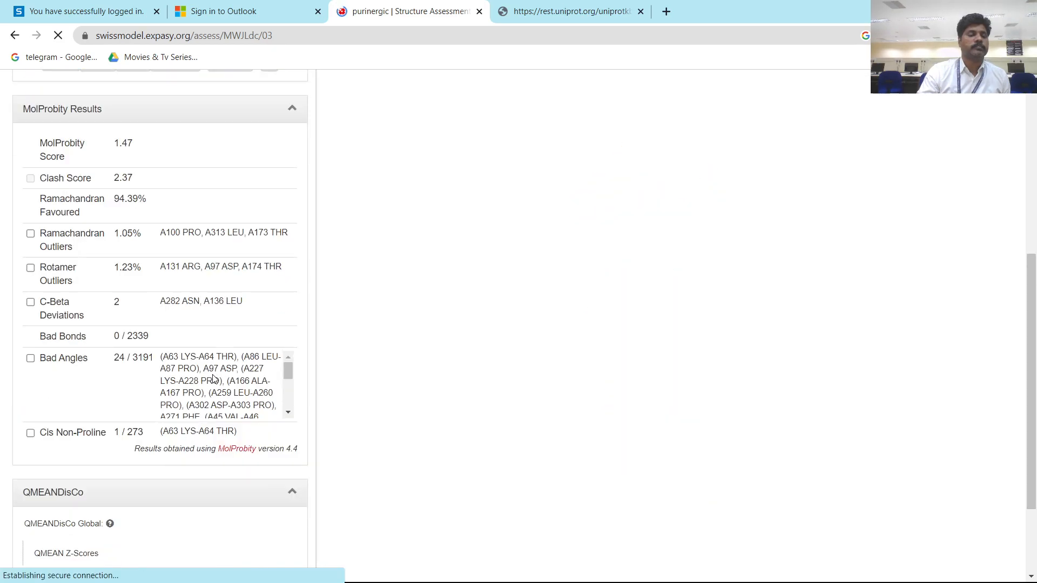
pyautogui.scroll(8, 214, 373)
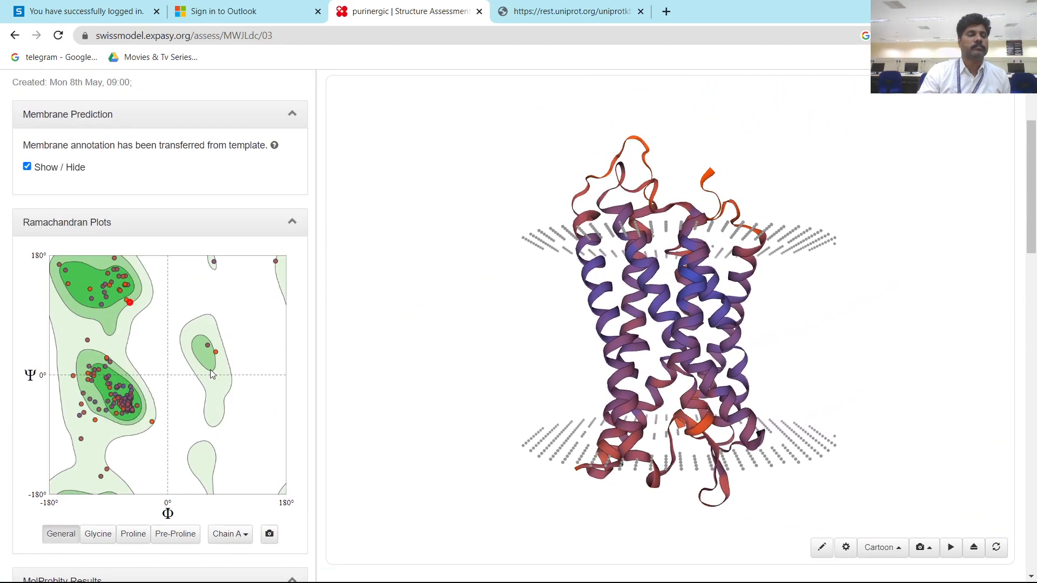
# Step: Examine the MolProbity results of Model 03, focusing on the Ramachandran favoured percentage, the outliers and the bad angles
pyautogui.scroll(-4, 210, 375)
pyautogui.scroll(-3, 209, 370)
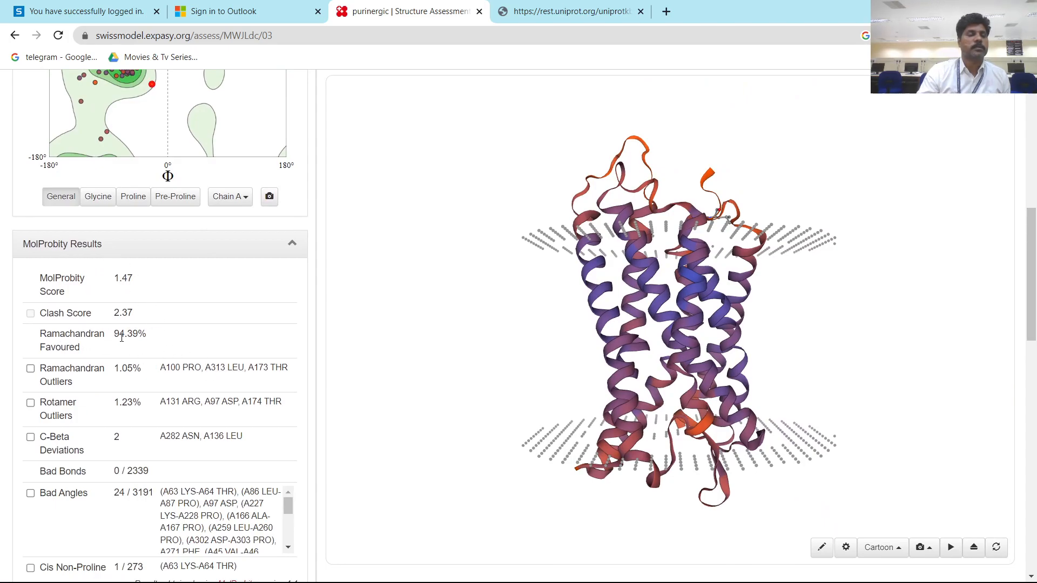
pyautogui.moveTo(122, 333); pyautogui.dragTo(157, 338)
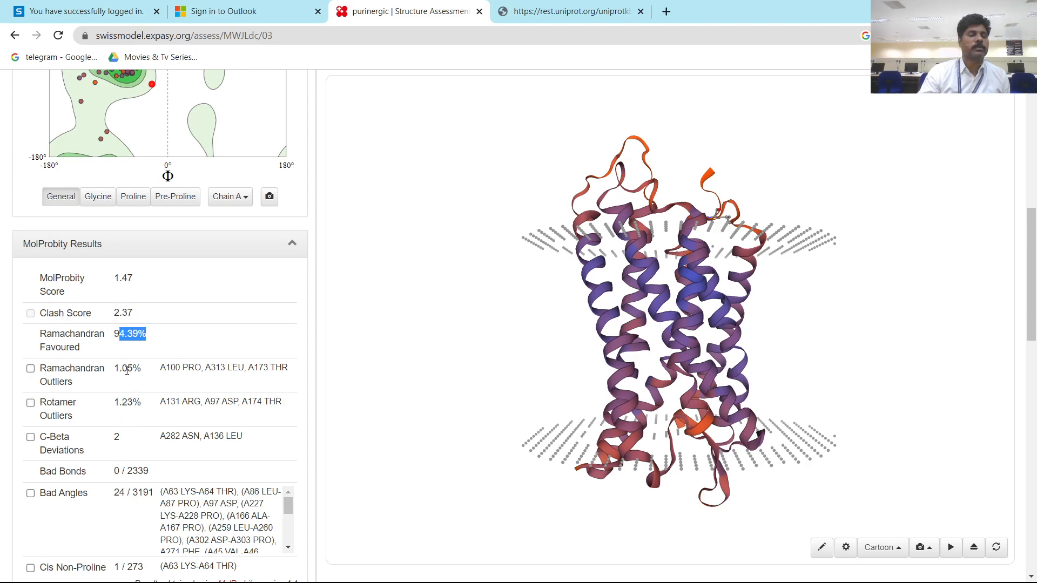
pyautogui.click(164, 343)
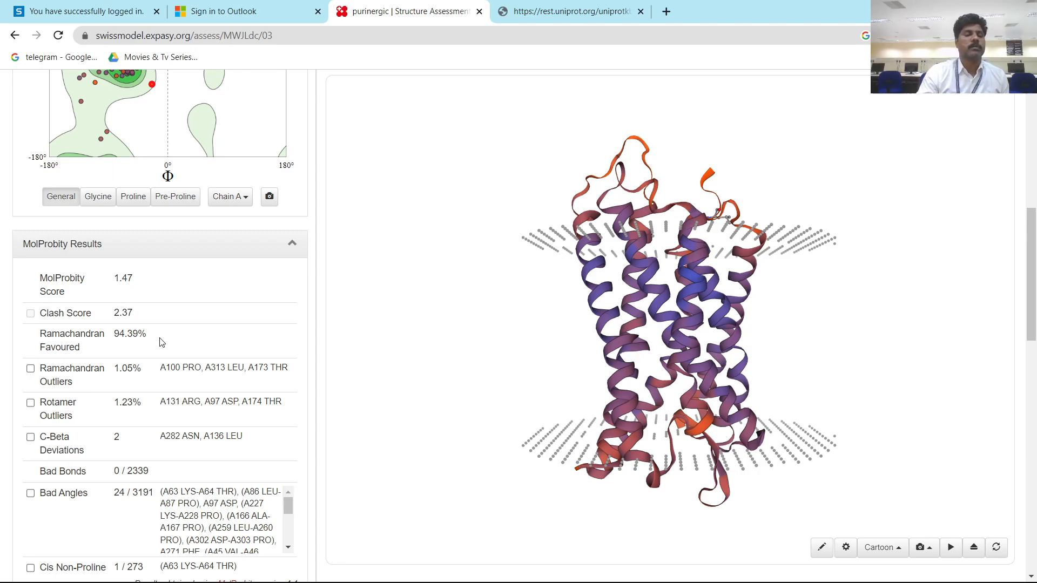
pyautogui.scroll(-5, 180, 360)
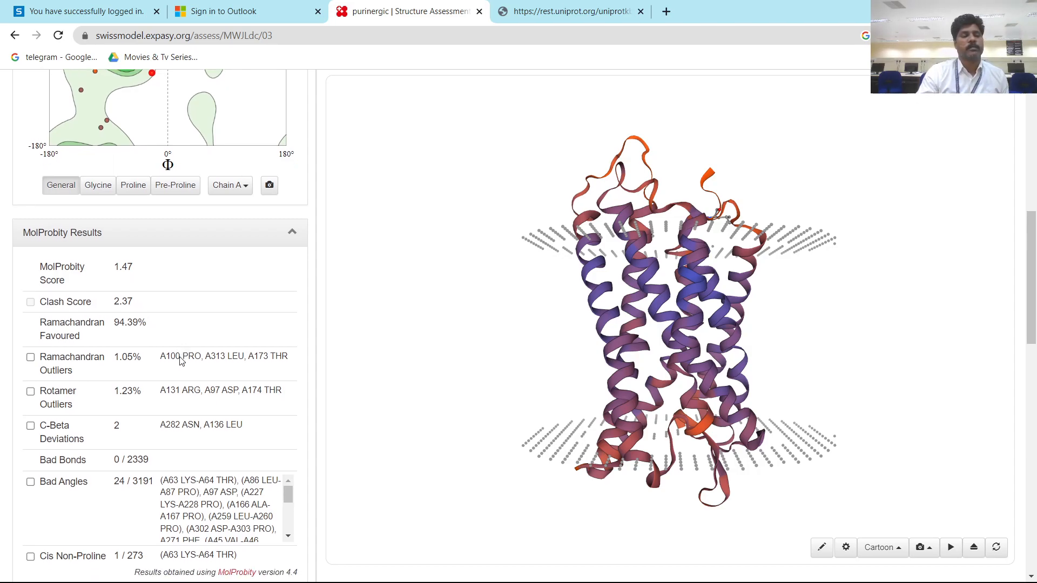
pyautogui.moveTo(193, 247)
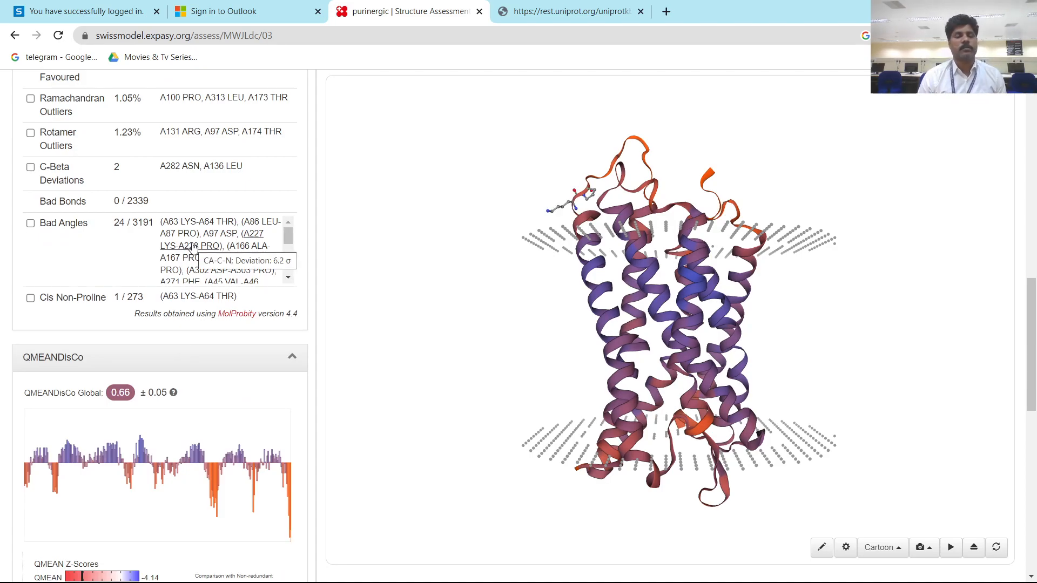
# Step: Review Model 03's local QMEANDisCo chart, QMEAN Z-Scores and the residue alignment with template 4xnw.1.A
pyautogui.scroll(-4, 193, 246)
pyautogui.scroll(-4, 199, 377)
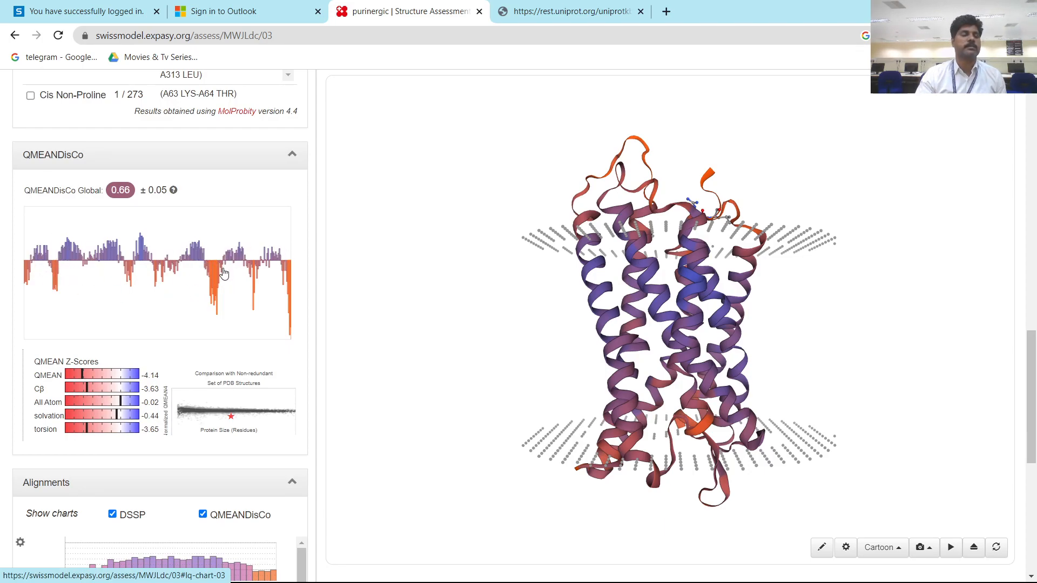
pyautogui.scroll(-4, 75, 377)
pyautogui.scroll(-5, 199, 344)
pyautogui.scroll(-4, 199, 352)
pyautogui.scroll(2, 199, 270)
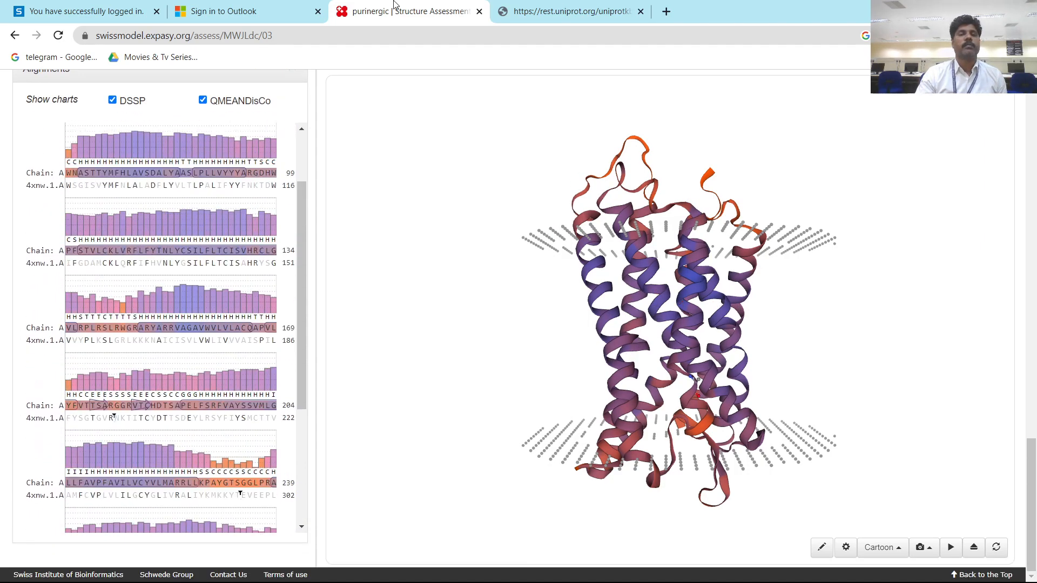
# Step: Return to the model results of the purinergic project and look through all four models
pyautogui.click(15, 35)
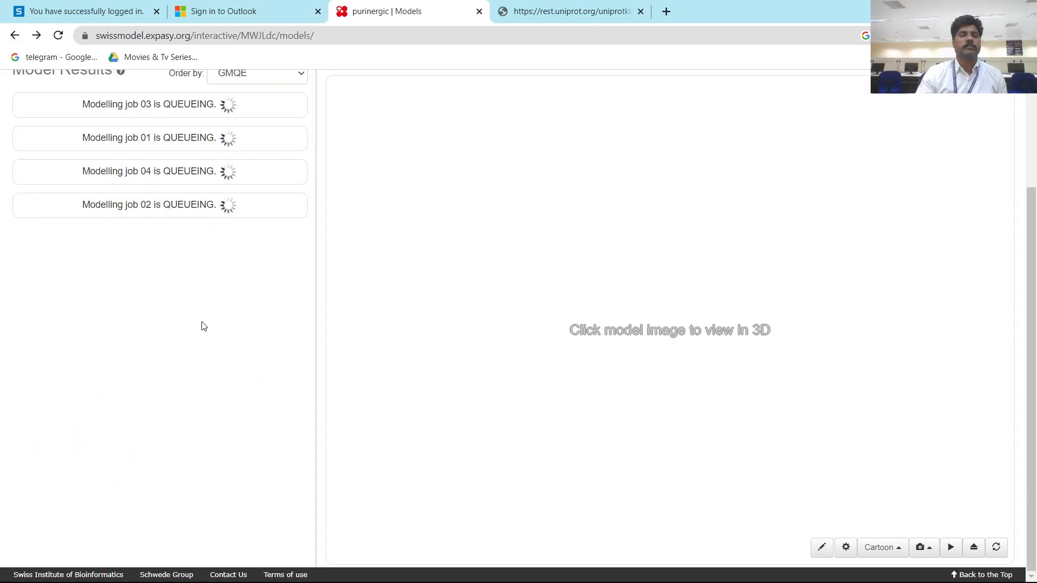
pyautogui.scroll(3, 202, 316)
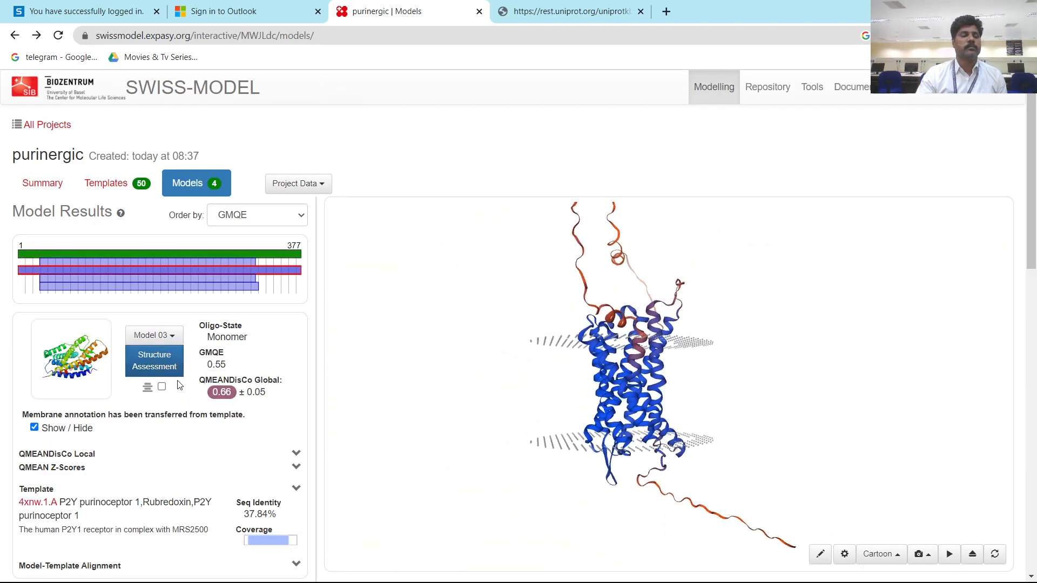
pyautogui.scroll(-5, 210, 310)
pyautogui.scroll(-2, 167, 324)
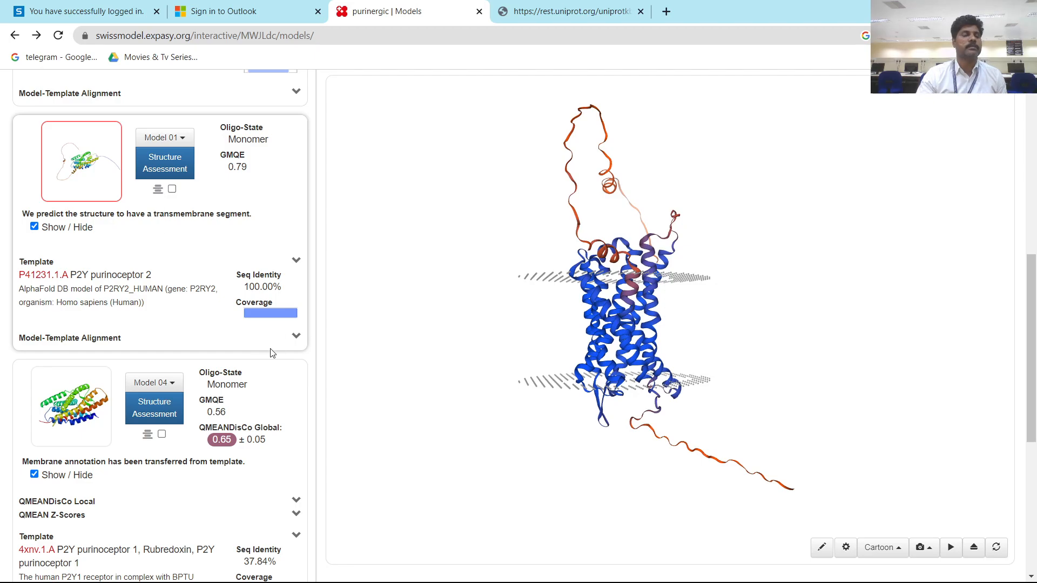
pyautogui.scroll(-3, 173, 351)
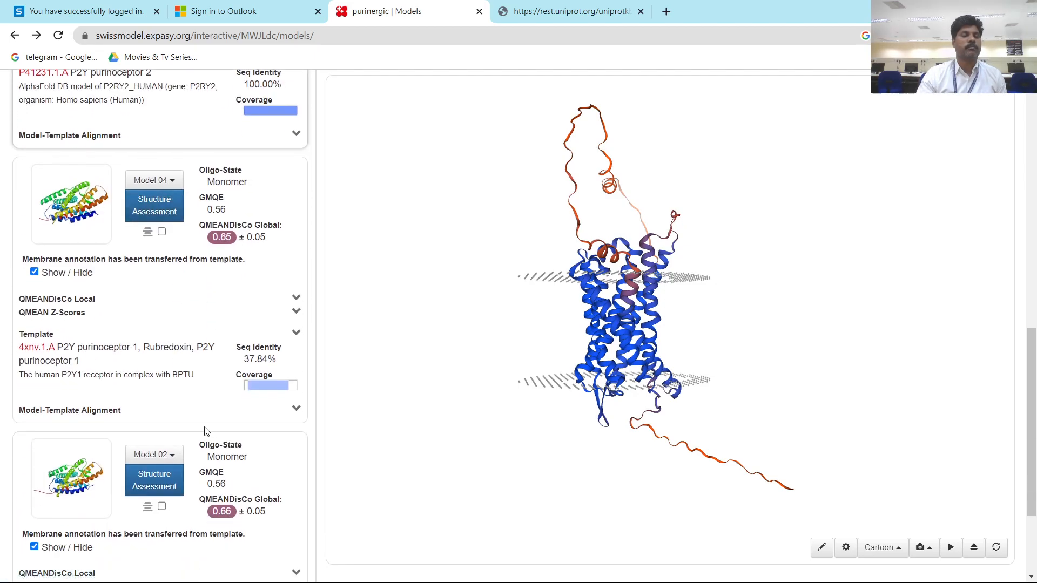
pyautogui.scroll(-3, 178, 429)
pyautogui.scroll(10, 230, 287)
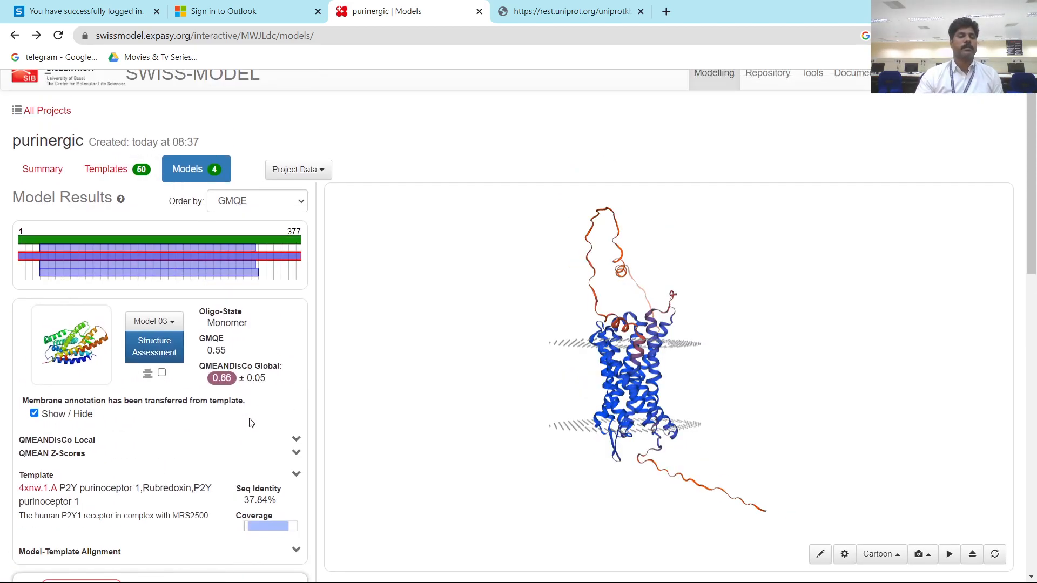
# Step: Check the GMQE score, sequence identity and AlphaFold template description of Model 01
pyautogui.scroll(-4, 251, 423)
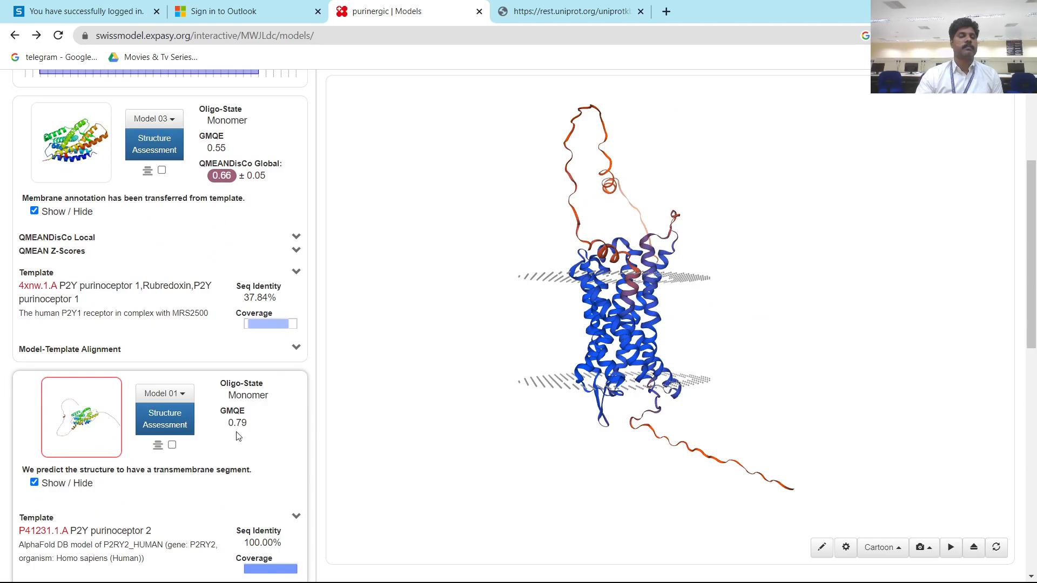
pyautogui.scroll(-3, 256, 457)
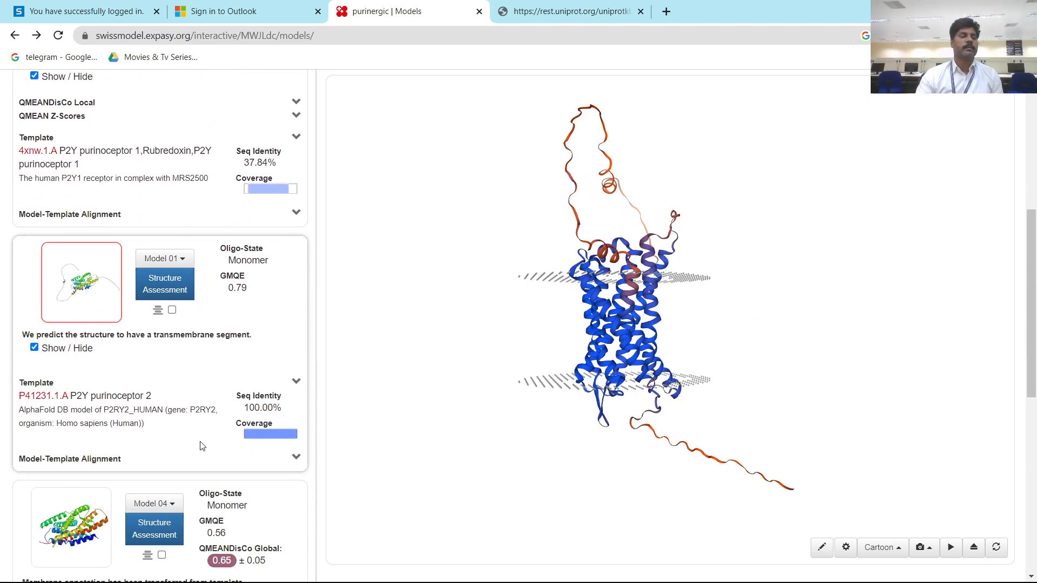
pyautogui.moveTo(23, 410); pyautogui.dragTo(134, 411)
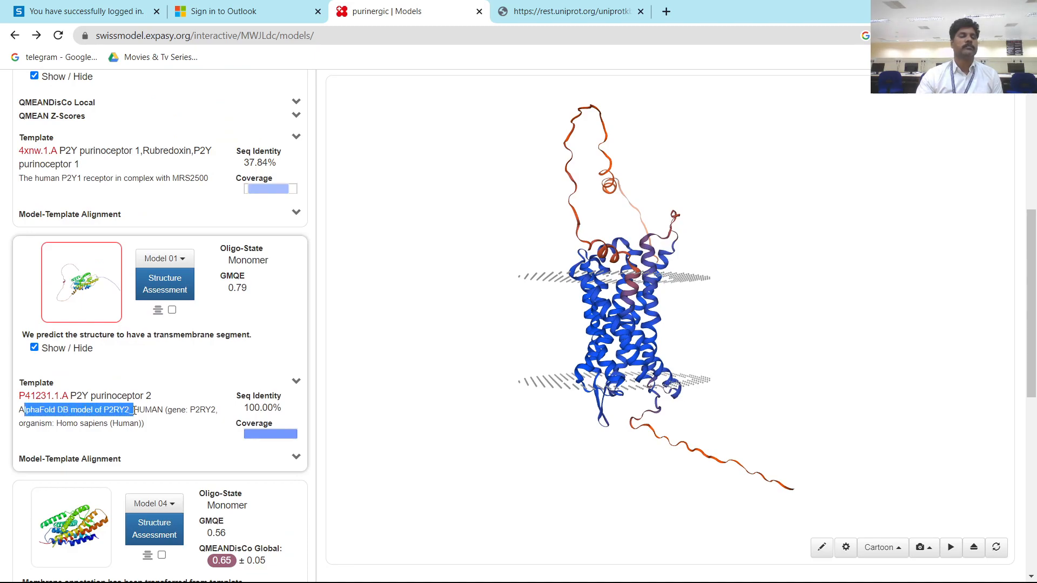
pyautogui.click(168, 441)
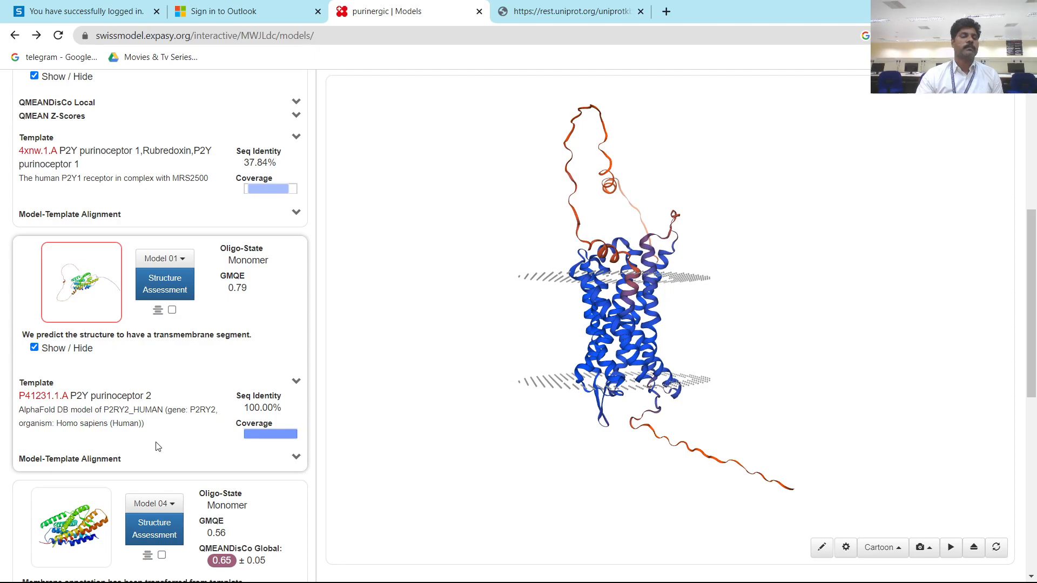
# Step: Compare the GMQE, QMEANDisCo Global, sequence identity and coverage of Models 03, 01, 04 and 02
pyautogui.scroll(3, 92, 367)
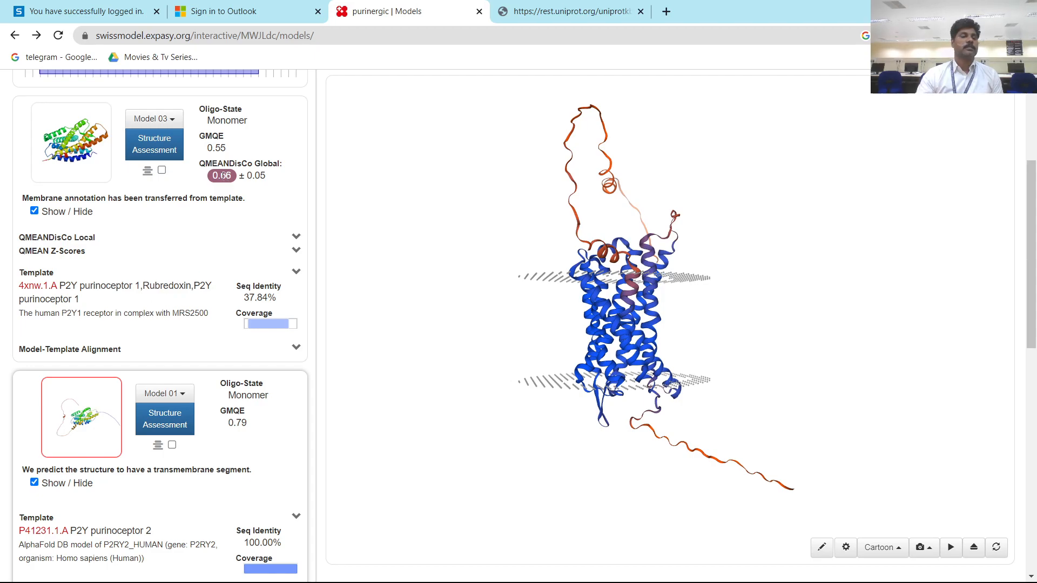
pyautogui.scroll(-5, 248, 358)
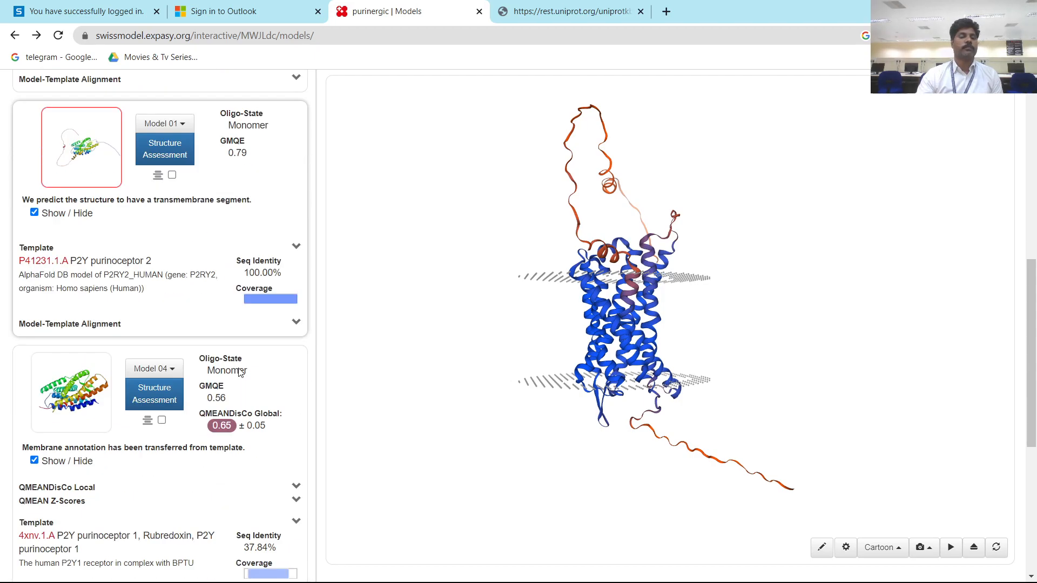
pyautogui.scroll(-4, 239, 368)
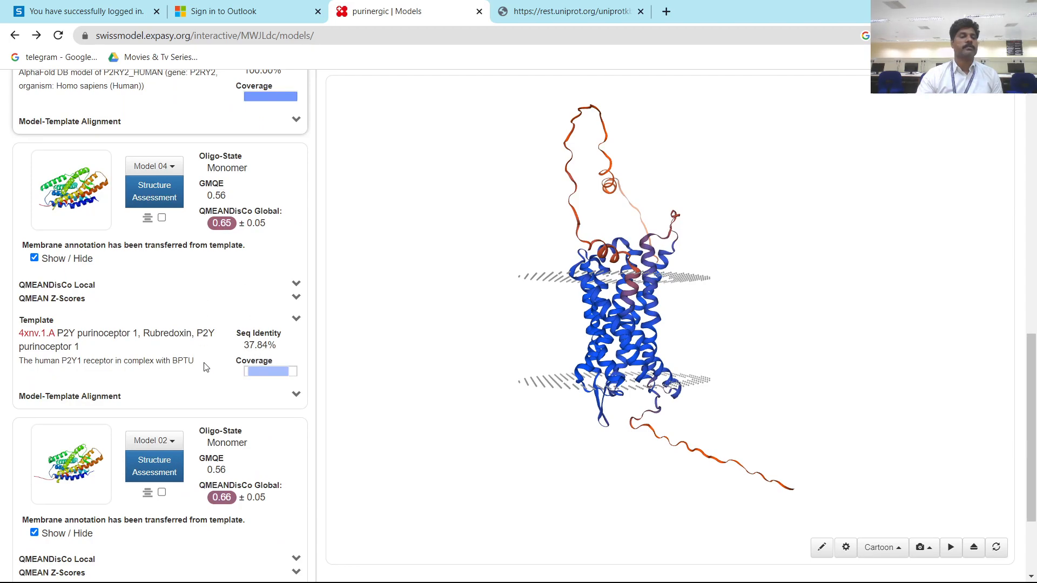
pyautogui.scroll(-3, 206, 362)
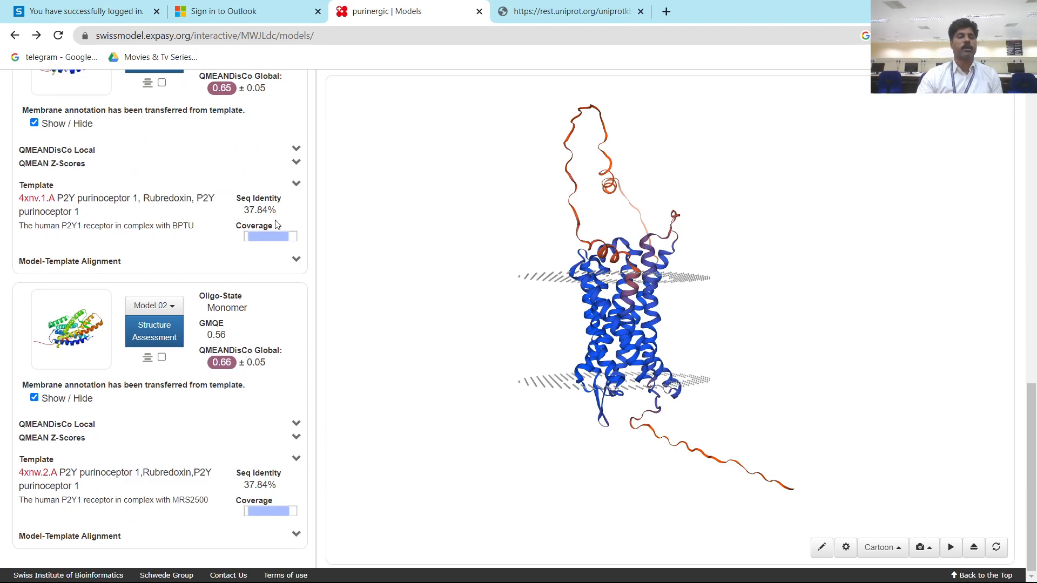
pyautogui.scroll(6, 234, 268)
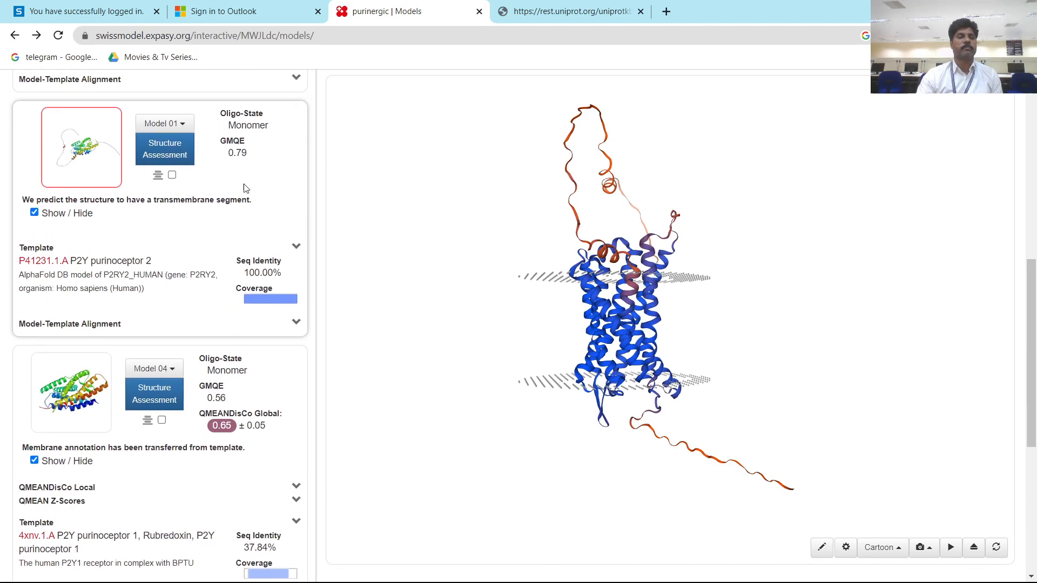
pyautogui.scroll(10, 255, 306)
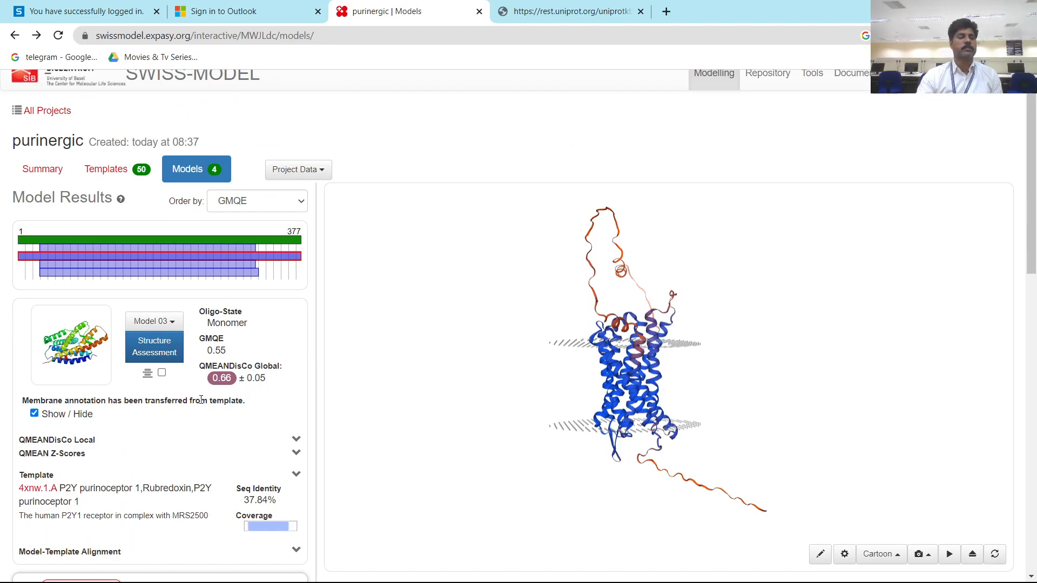
# Step: Expand the QMEANDisCo Local chart and the QMEAN Z-Scores of Model 03 and examine them
pyautogui.scroll(-4, 172, 410)
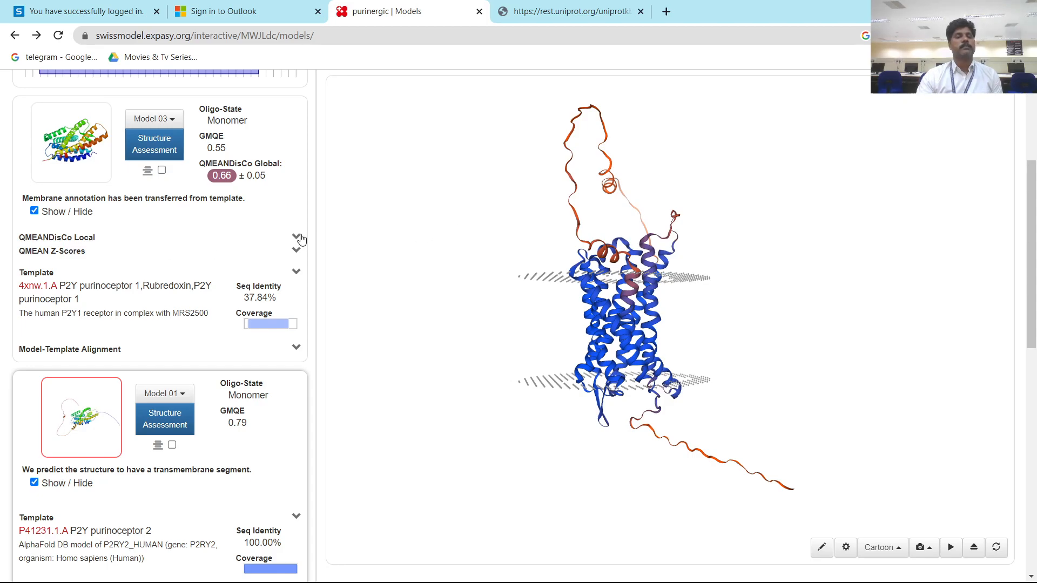
pyautogui.click(296, 238)
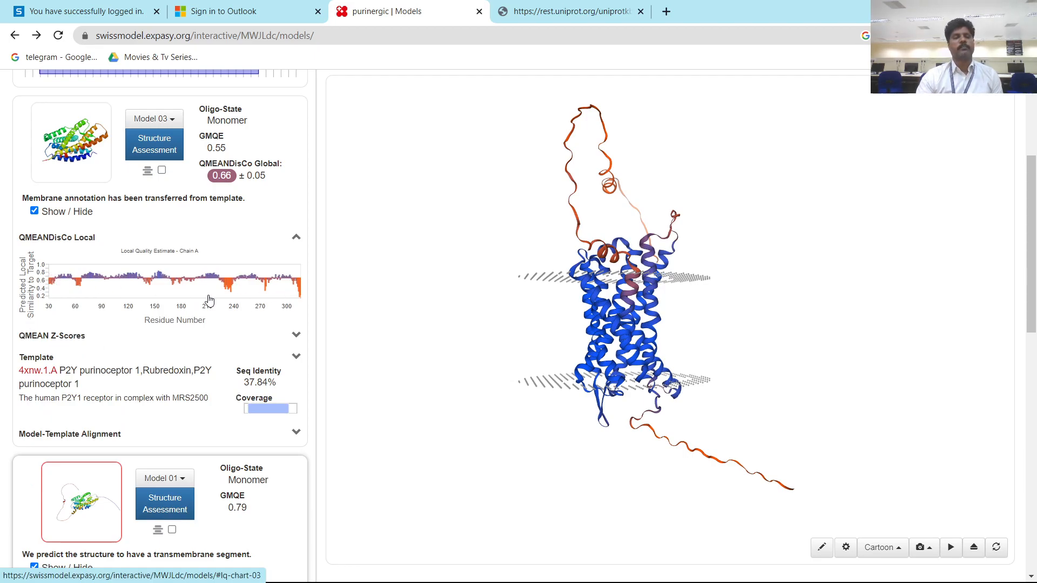
pyautogui.click(296, 336)
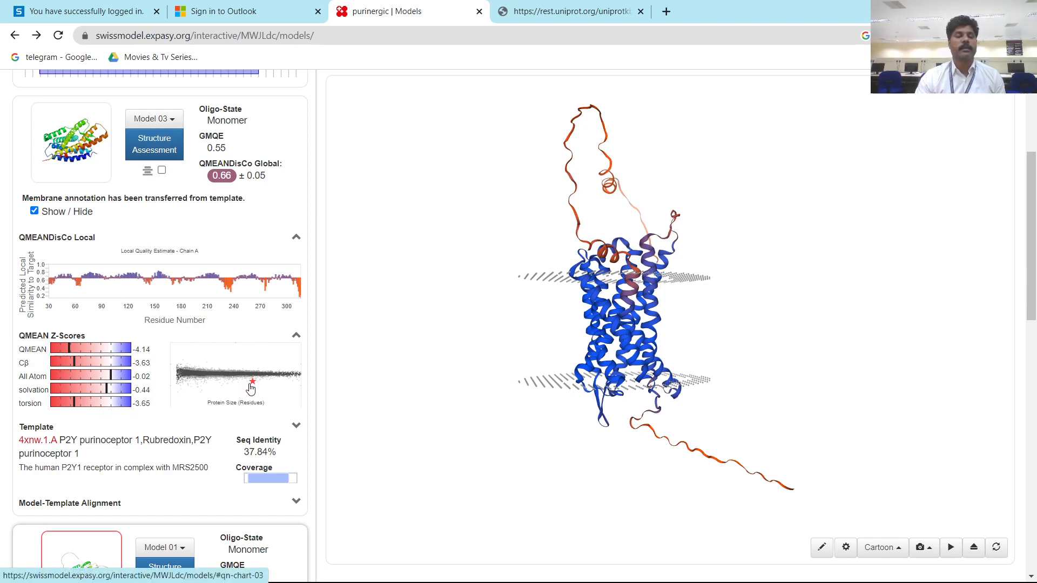
# Step: Enlarge Model 03's comparison plot with non-redundant PDB structures, inspect the model's position, close it and go on to Model 04
pyautogui.click(239, 372)
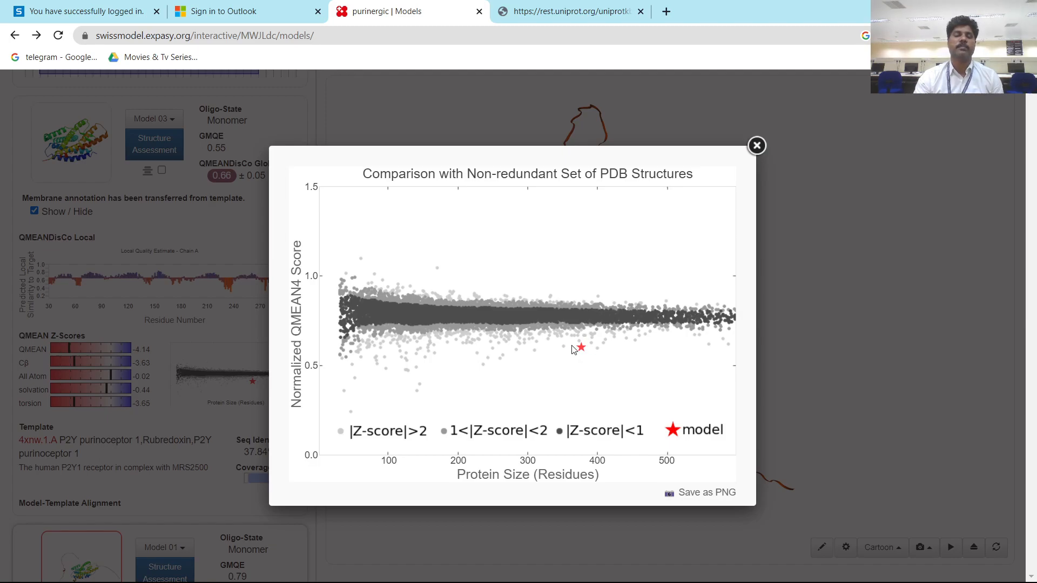
pyautogui.click(757, 146)
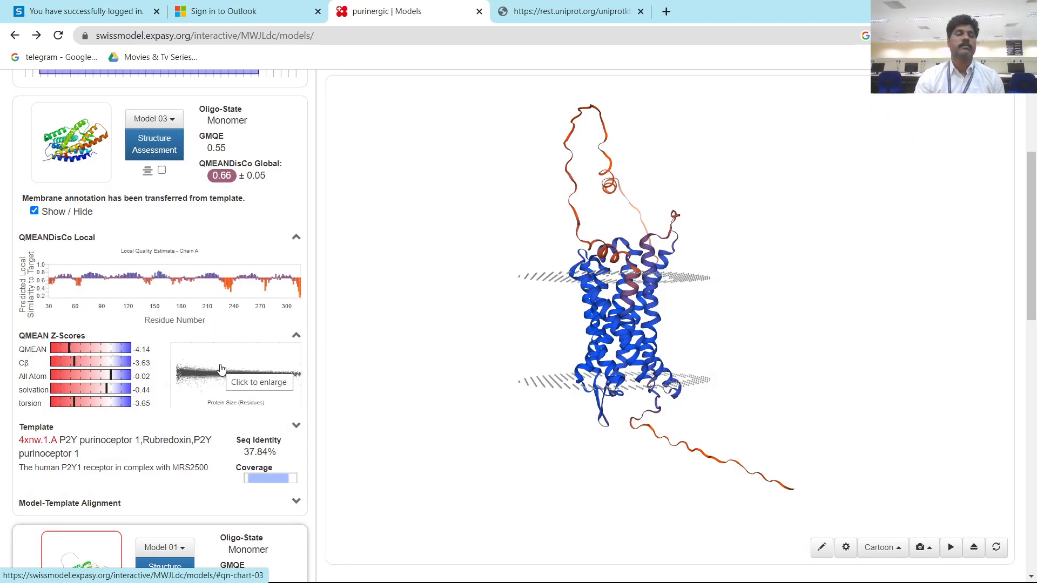
pyautogui.scroll(-10, 221, 369)
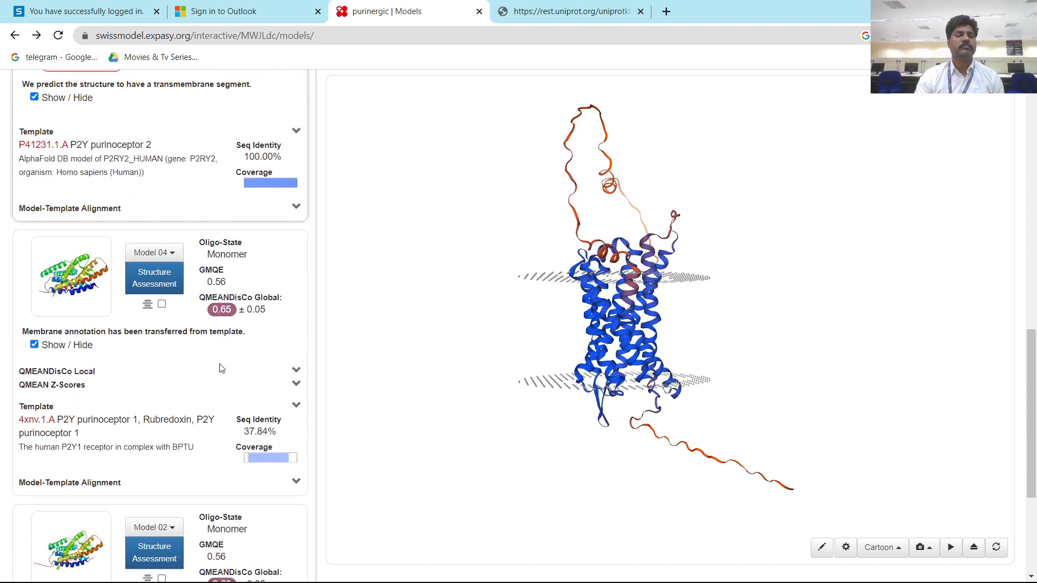
# Step: Compare Model 03's QMEANDisCo Global score with Model 01's sequence identity and highlight Model 01's GMQE value
pyautogui.scroll(12, 220, 369)
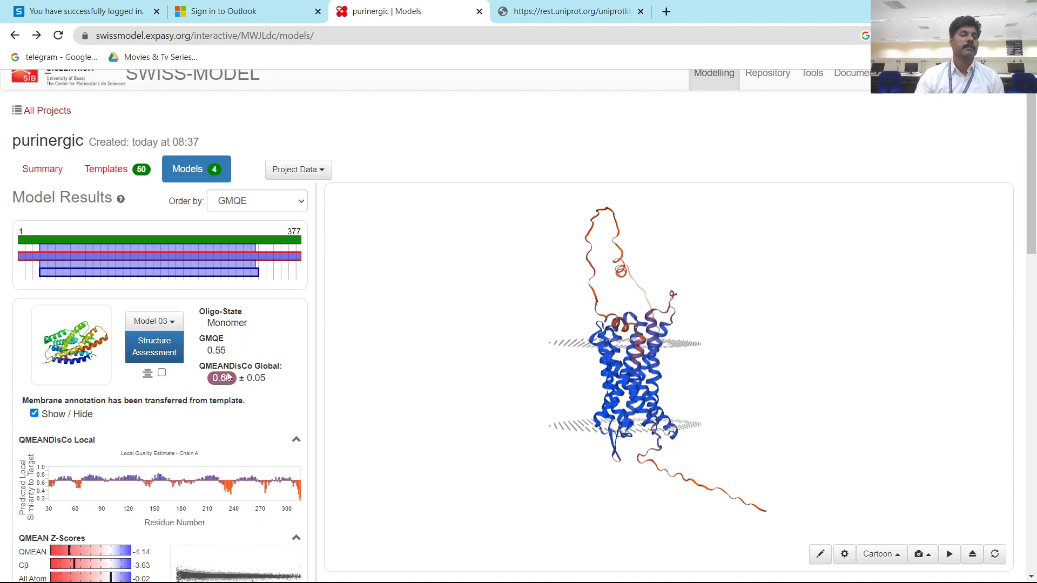
pyautogui.scroll(-6, 227, 379)
pyautogui.scroll(-1, 227, 379)
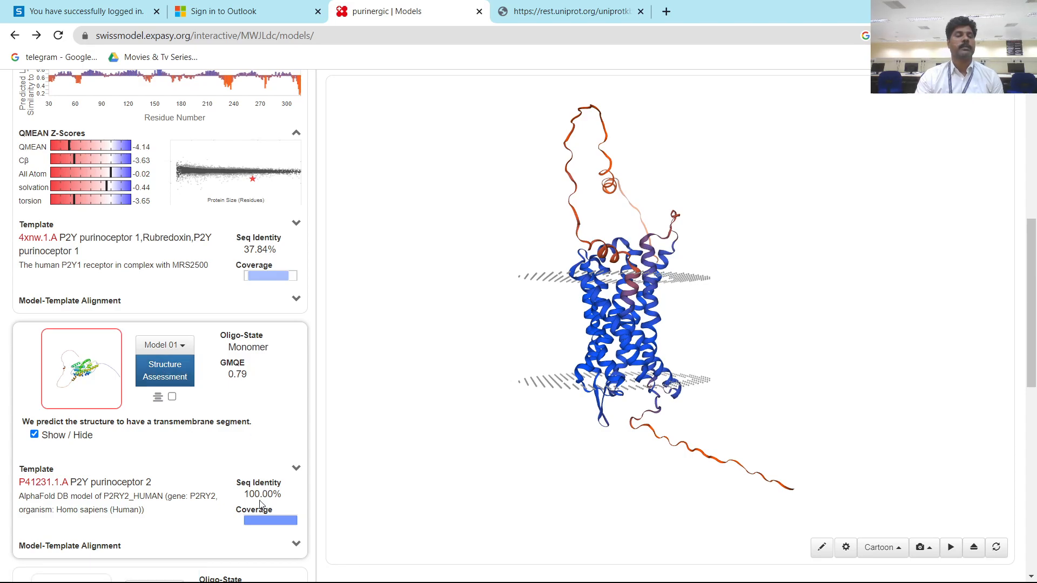
pyautogui.scroll(-4, 237, 435)
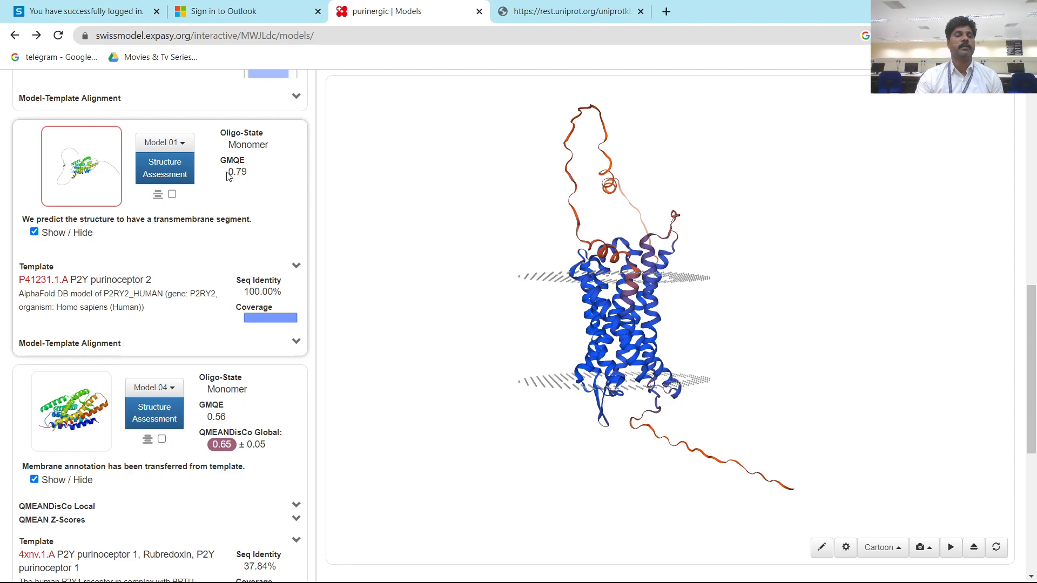
pyautogui.moveTo(228, 172); pyautogui.dragTo(268, 172)
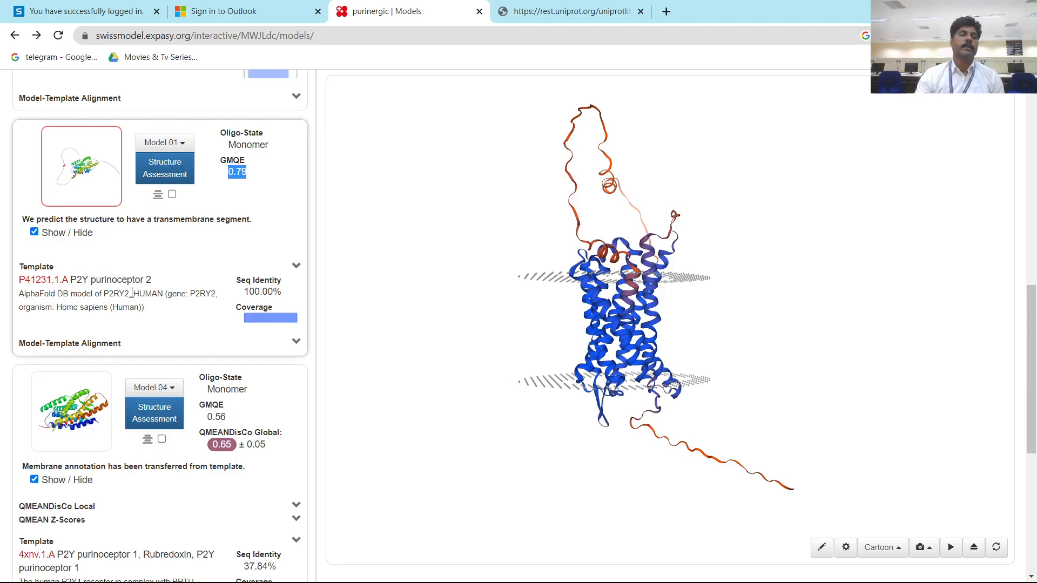
# Step: Expand Model 01's template details and model-template alignment, and read through the full alignment
pyautogui.click(294, 267)
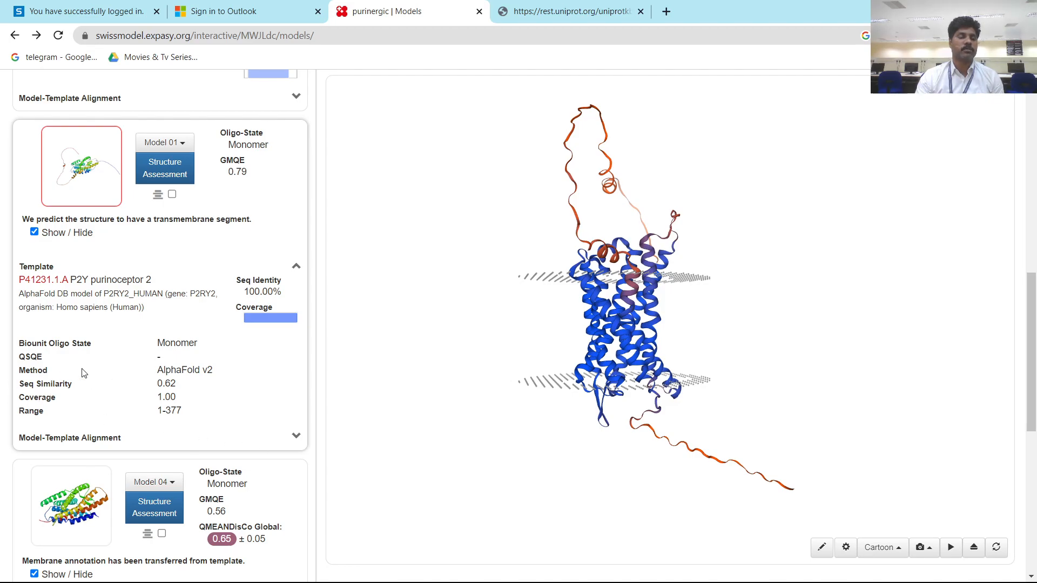
pyautogui.click(296, 435)
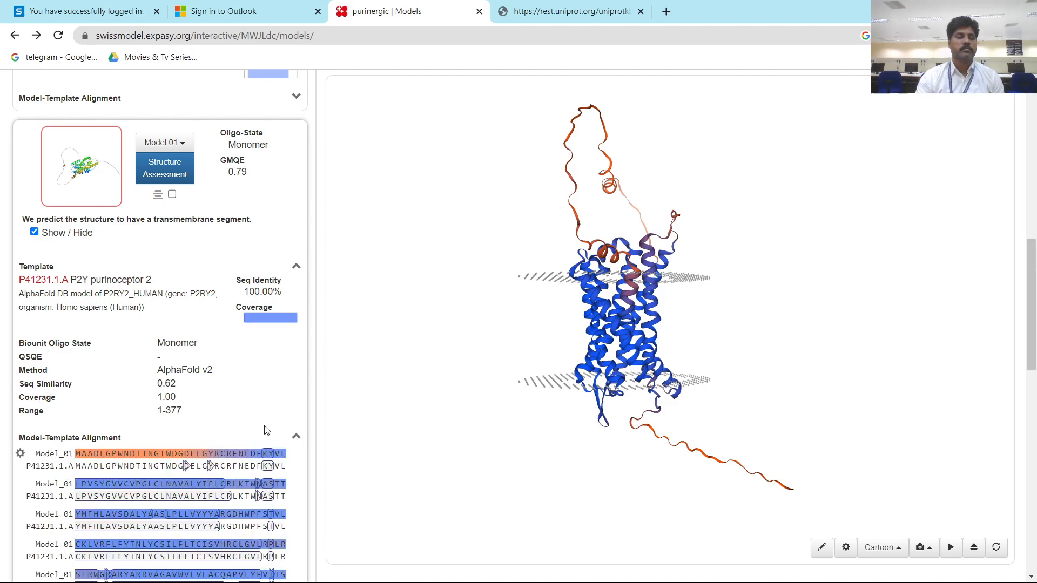
pyautogui.scroll(-7, 266, 424)
pyautogui.scroll(-4, 265, 418)
pyautogui.scroll(12, 242, 373)
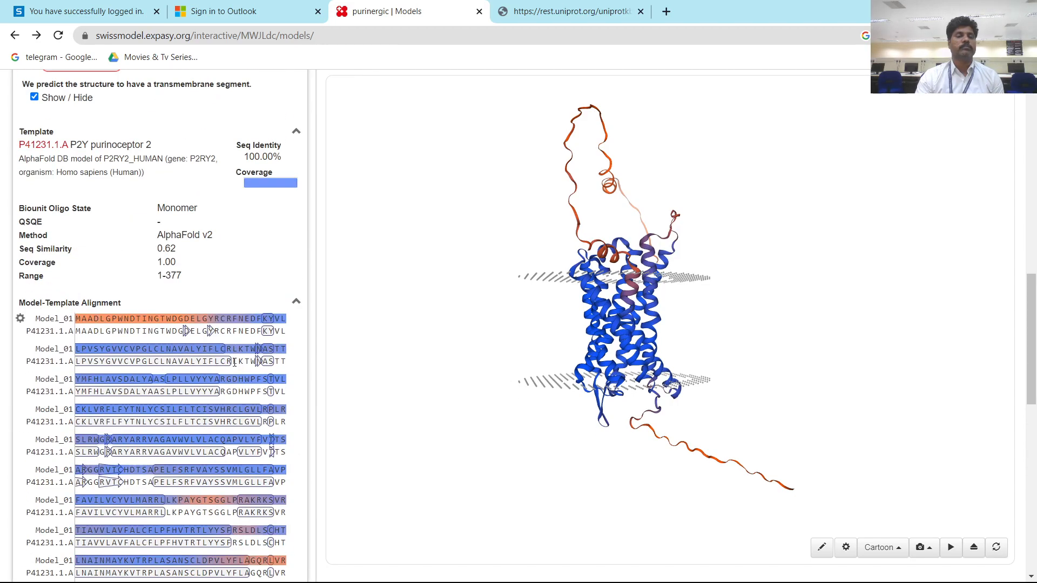
# Step: Compare Model 03's QMEANDisCo Global and GMQE scores with those of Models 04 and 02
pyautogui.scroll(9, 227, 424)
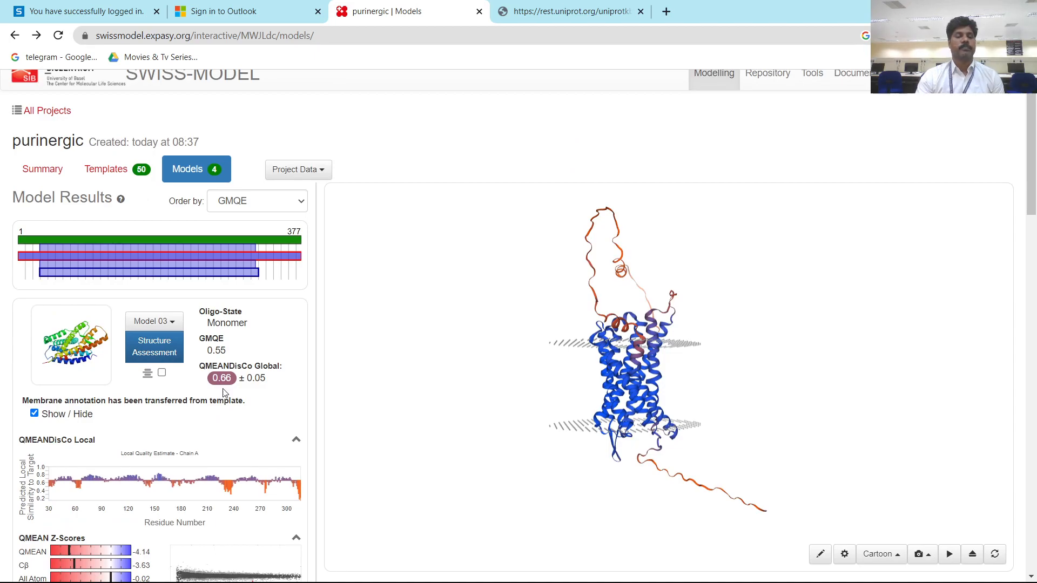
pyautogui.scroll(-5, 234, 394)
pyautogui.scroll(-15, 234, 395)
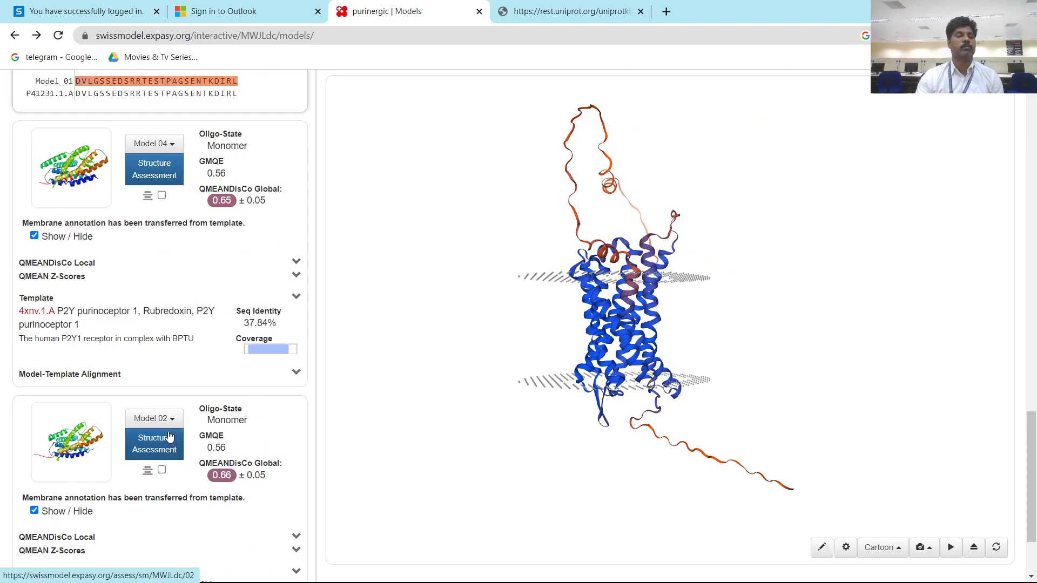
pyautogui.scroll(-1, 198, 434)
pyautogui.scroll(-1, 197, 435)
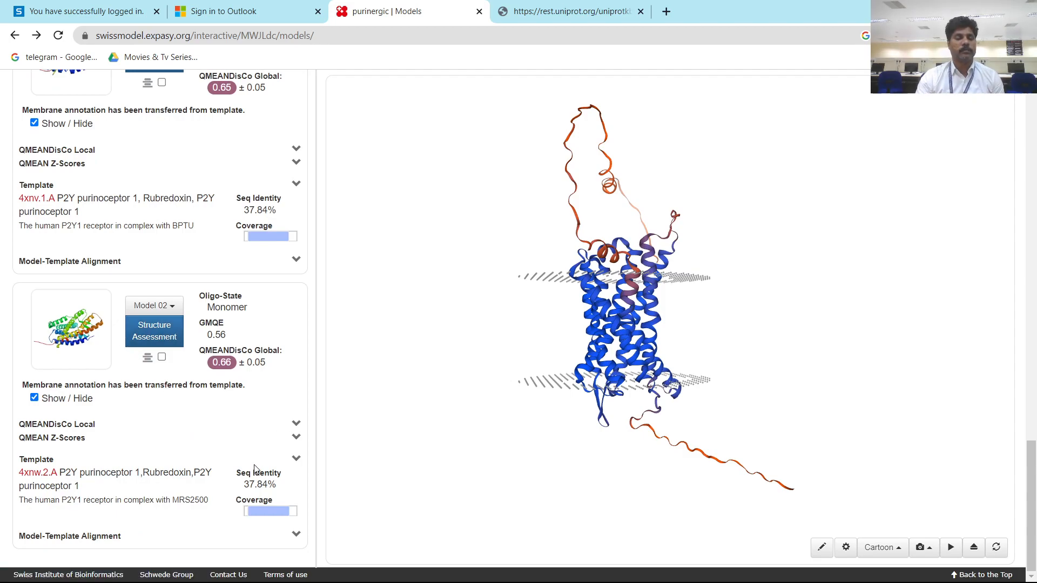
# Step: Expand Model 02's QMEAN Z-Scores, enlarge its comparison plot with non-redundant PDB structures, close the plot and review the scores
pyautogui.click(296, 438)
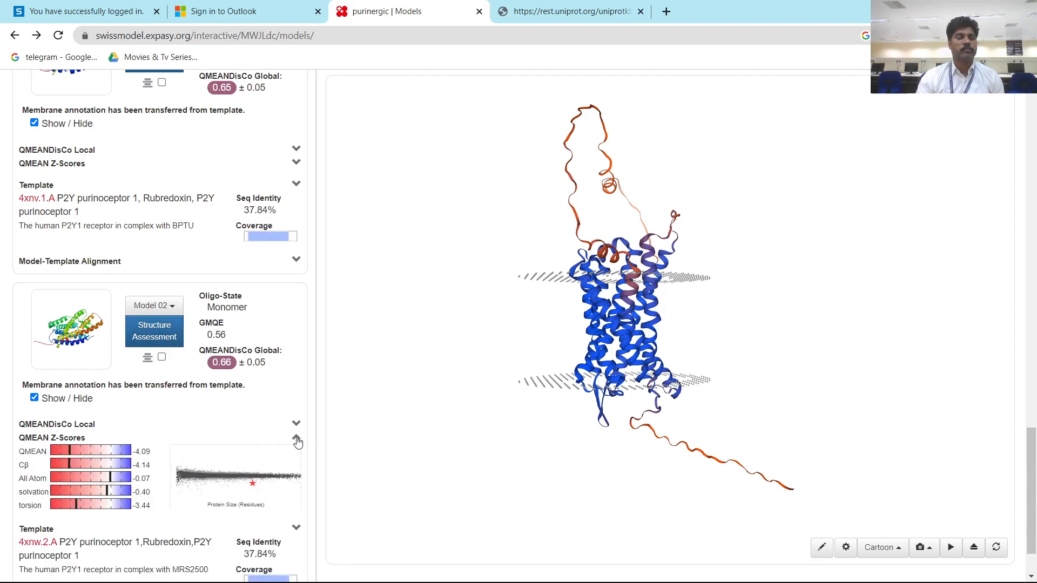
pyautogui.click(244, 477)
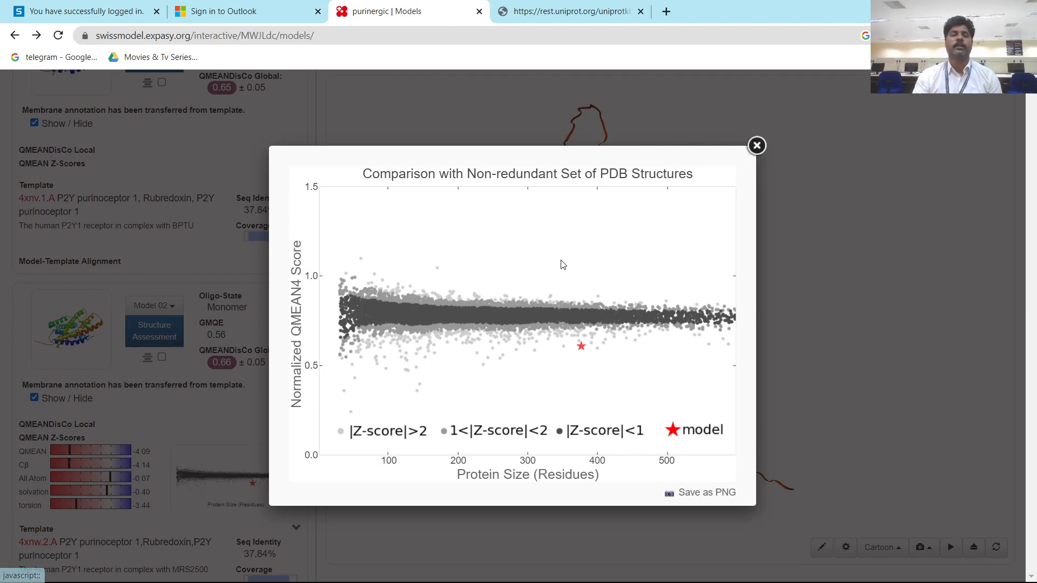
pyautogui.click(757, 145)
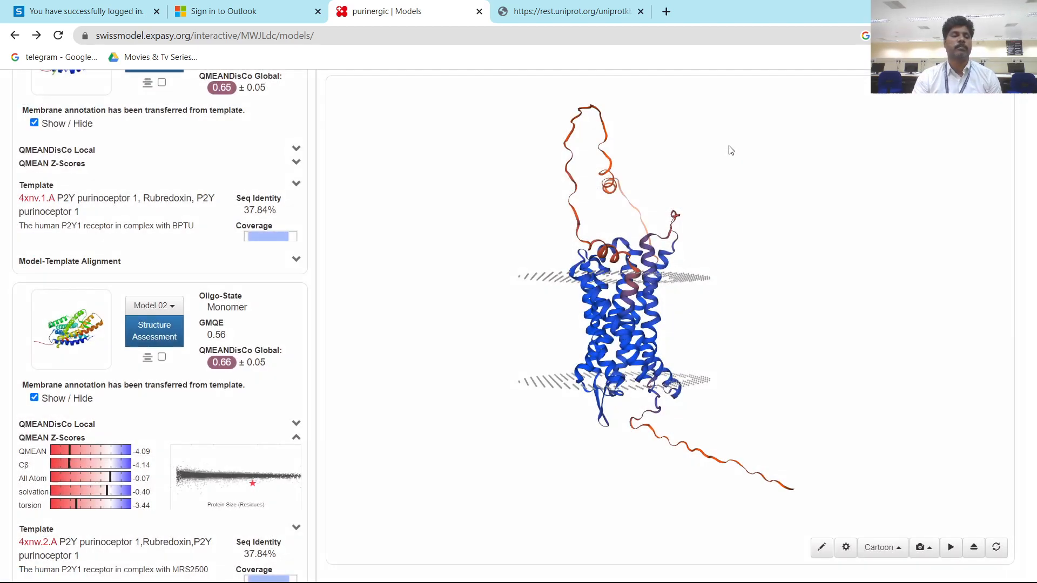
pyautogui.scroll(-2, 86, 461)
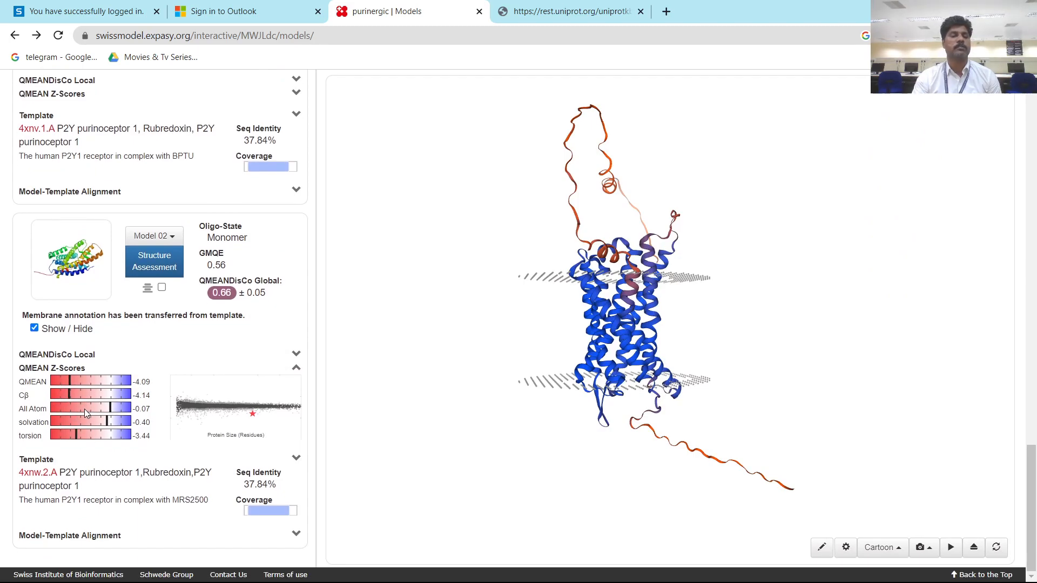
pyautogui.scroll(6, 79, 410)
pyautogui.scroll(-6, 289, 369)
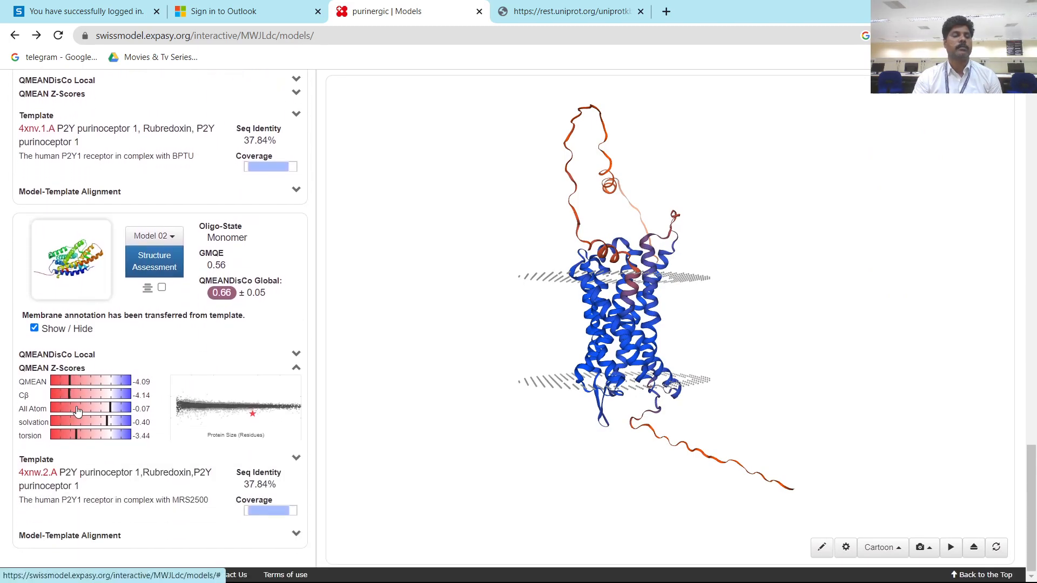
# Step: Expand Model 02's QMEANDisCo Local section, enlarge the local quality estimate chart, examine it and close it
pyautogui.click(296, 354)
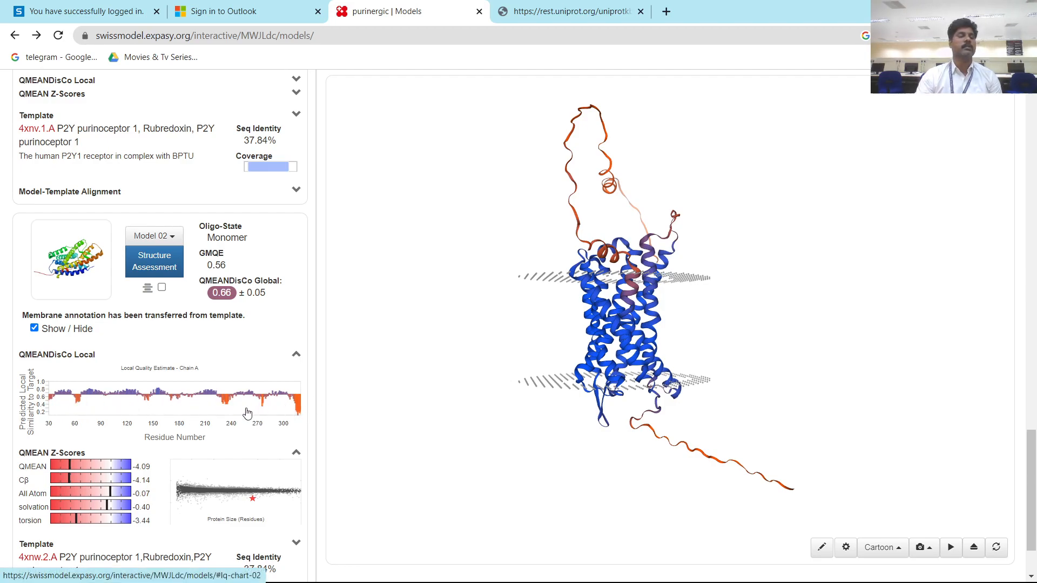
pyautogui.click(182, 395)
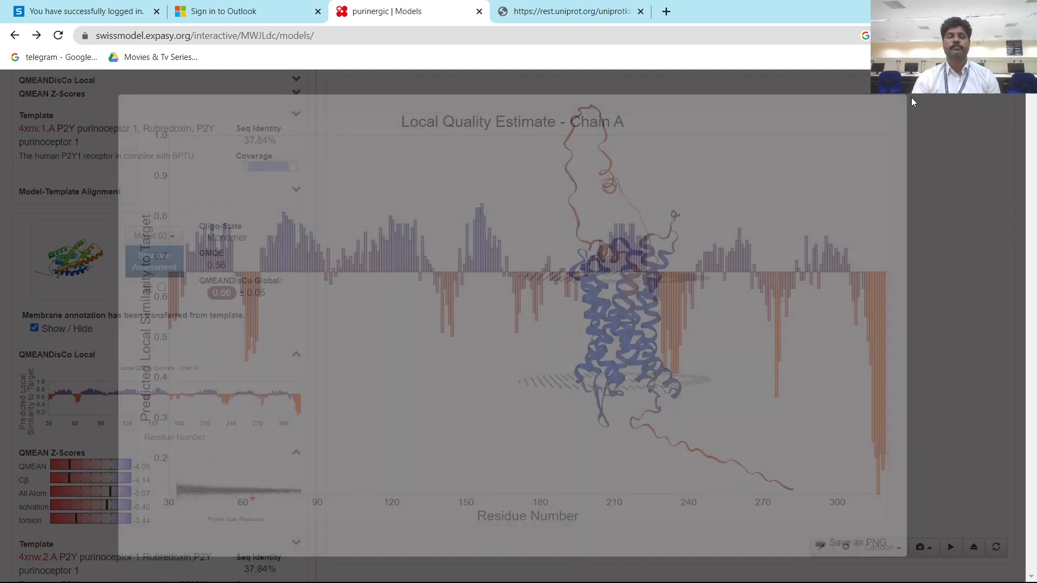
pyautogui.click(908, 97)
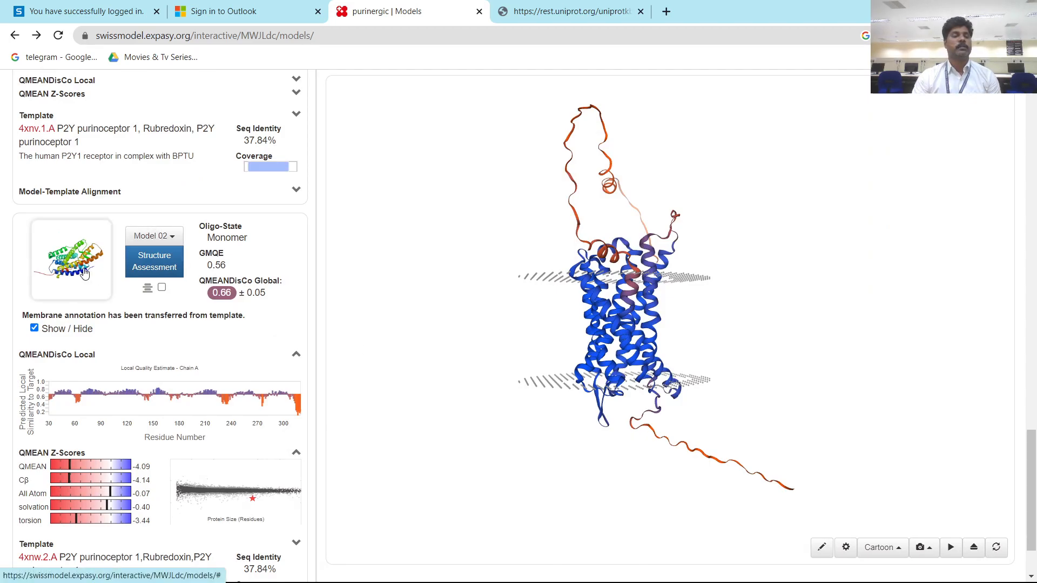
# Step: Look over Model 02's download formats and the display styles offered for the 3D structure
pyautogui.click(172, 239)
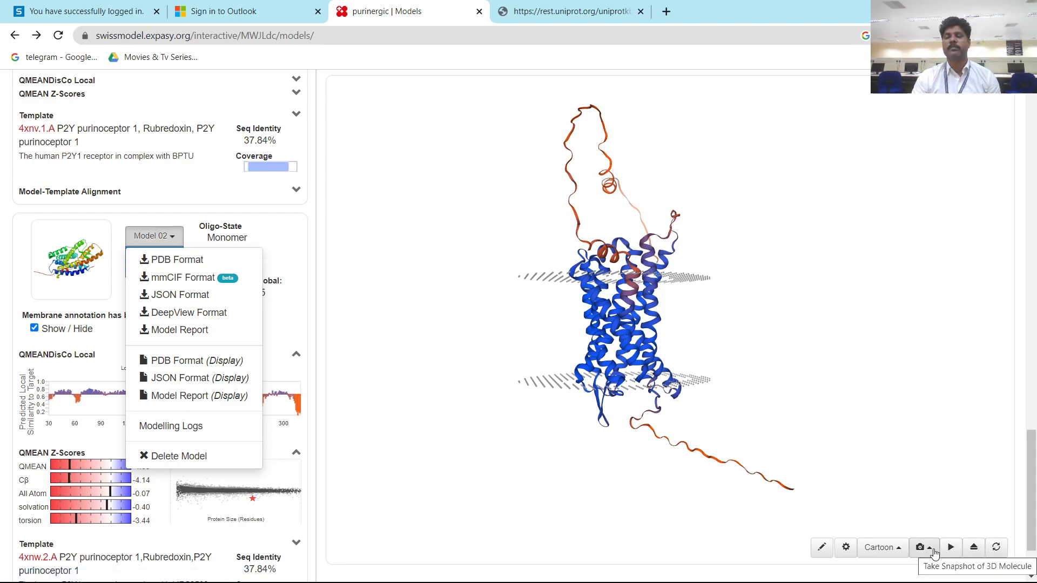
pyautogui.click(900, 549)
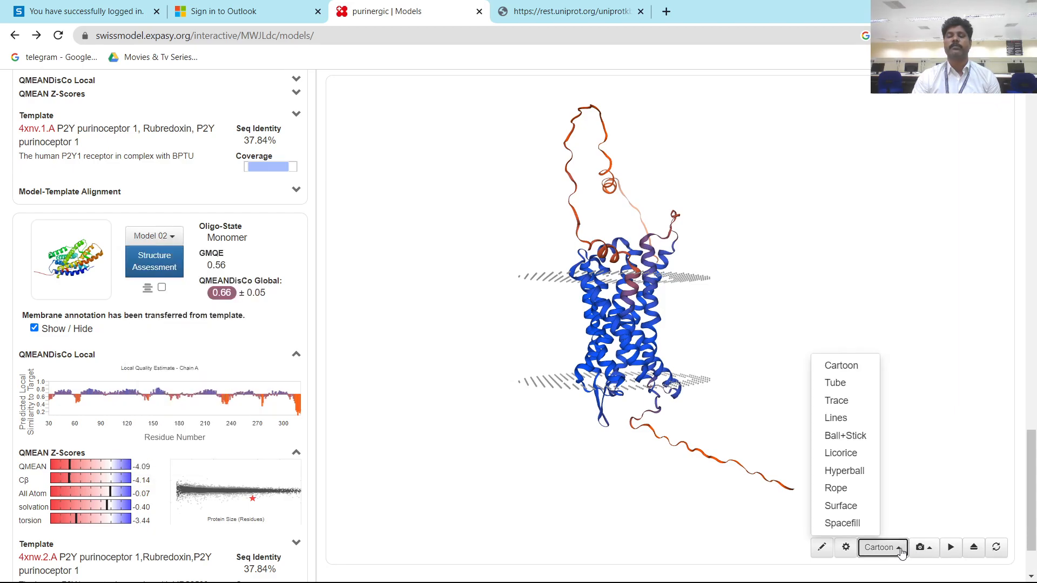
pyautogui.click(965, 414)
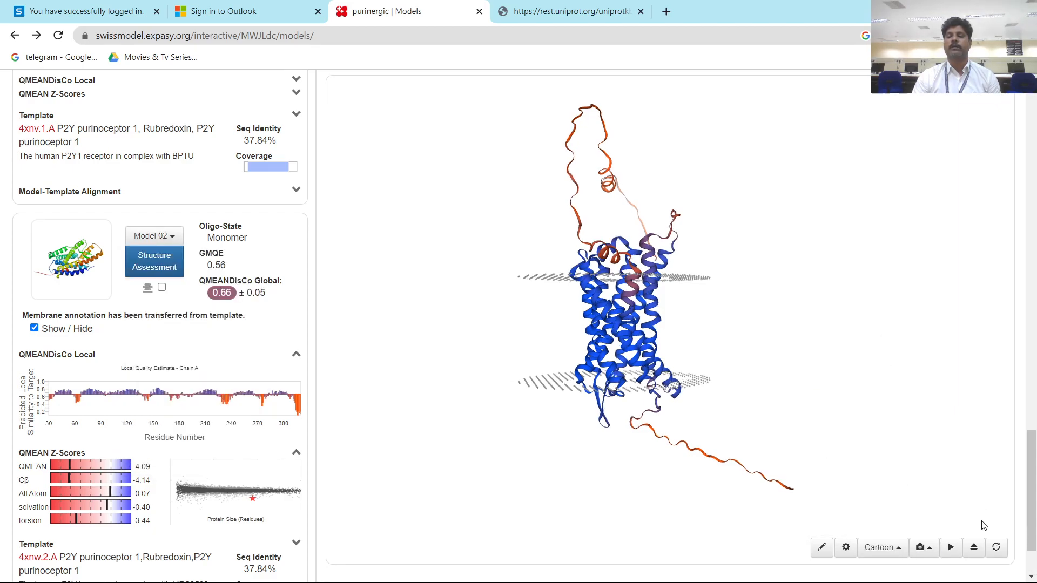
# Step: Open the 3D structure in a separate viewer window, view it and close the window
pyautogui.click(974, 548)
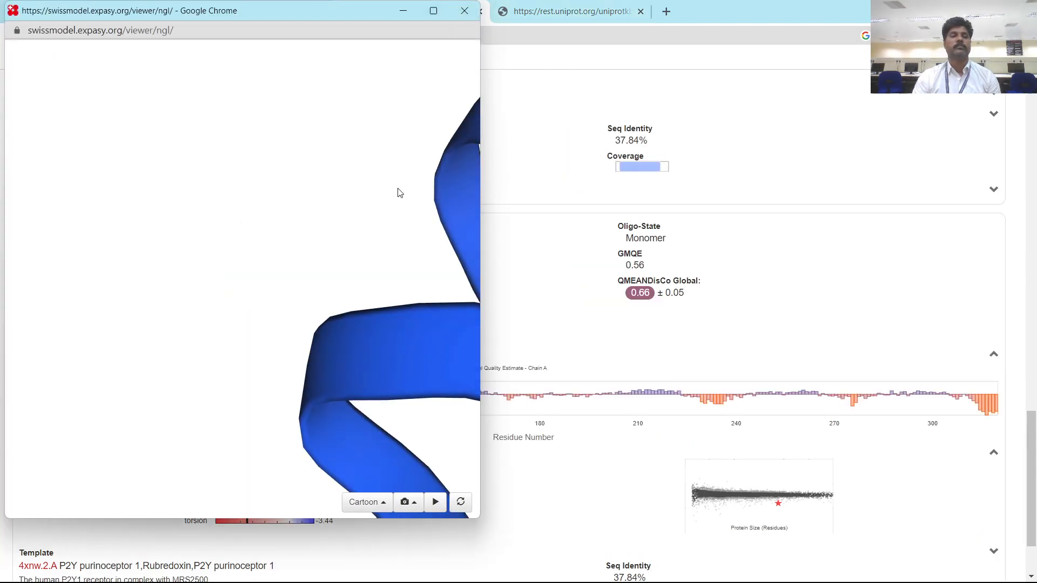
pyautogui.click(464, 10)
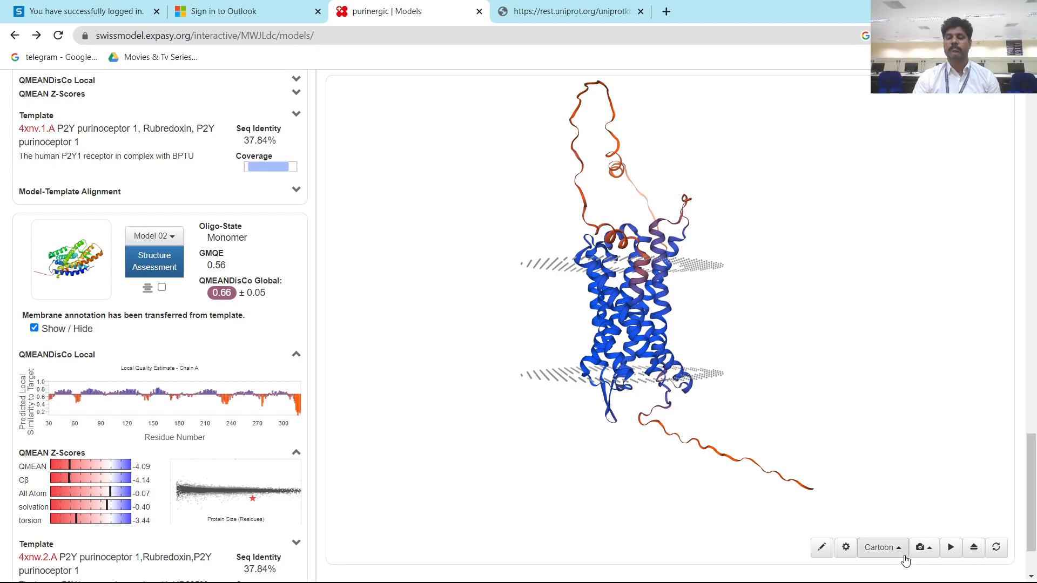
# Step: In the 3D viewer settings, try the PSIPRED secondary structure assignment and switch back to DSSP
pyautogui.click(846, 547)
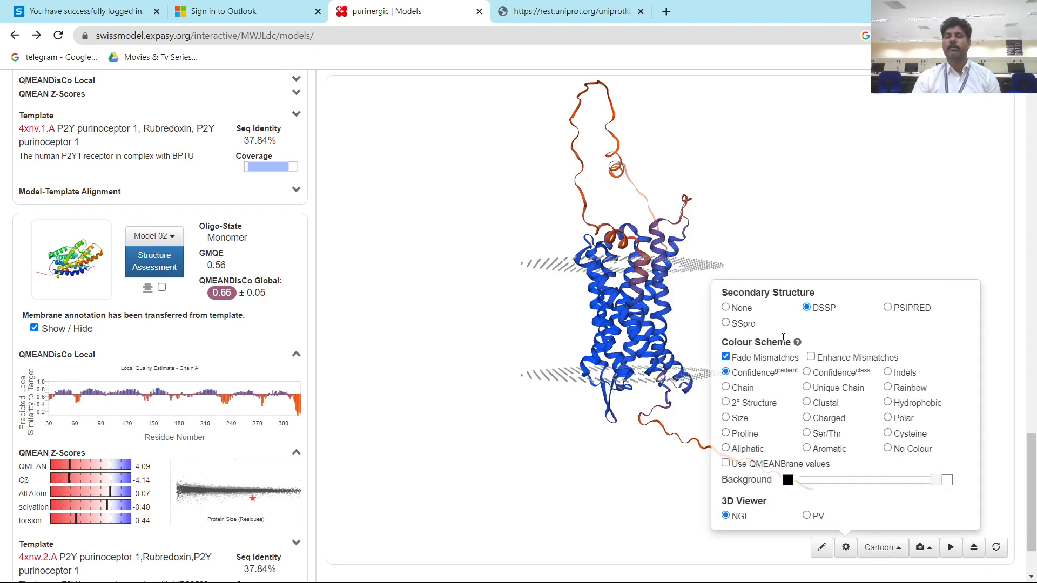
pyautogui.click(890, 308)
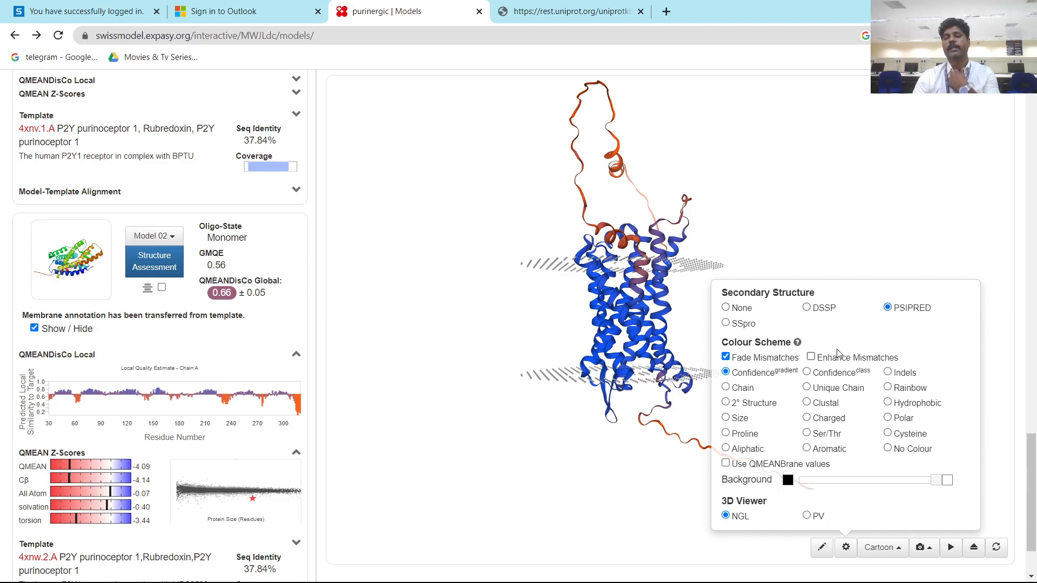
pyautogui.click(808, 309)
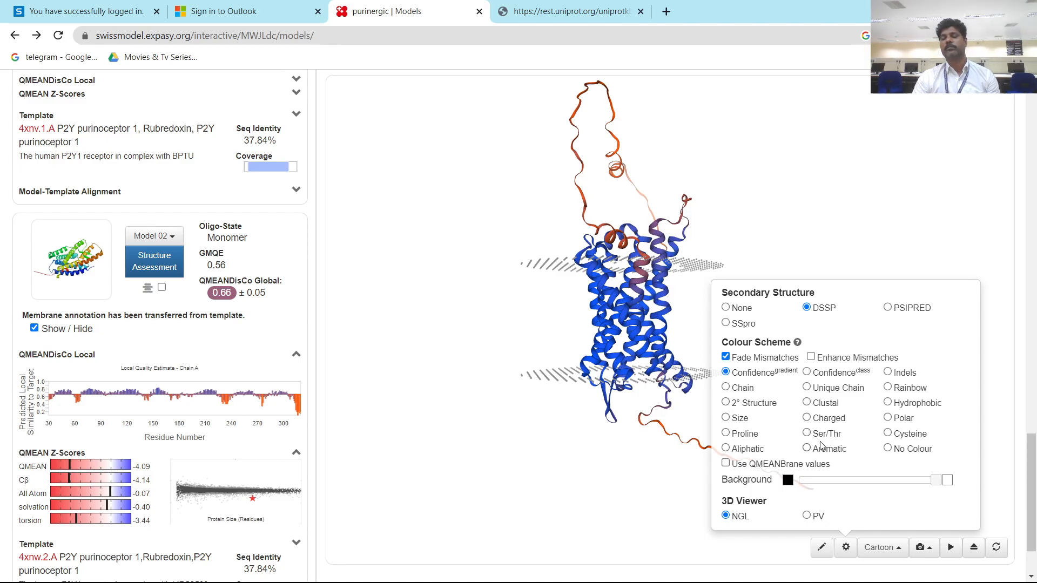
# Step: Try the No Colour and Cysteine colour schemes on the 3D structure, restore Confidence gradient and close the settings
pyautogui.click(888, 451)
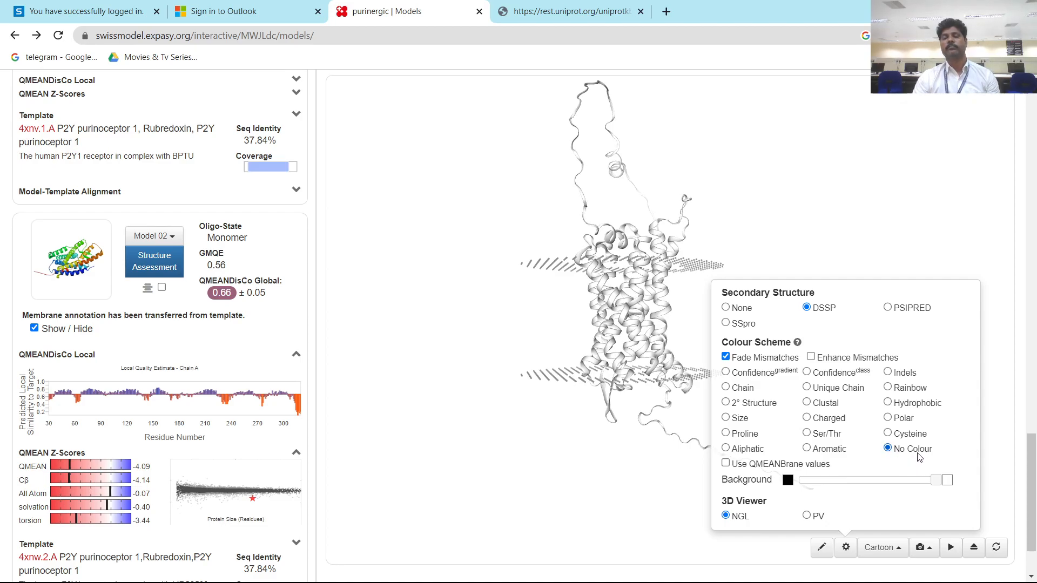
pyautogui.click(887, 433)
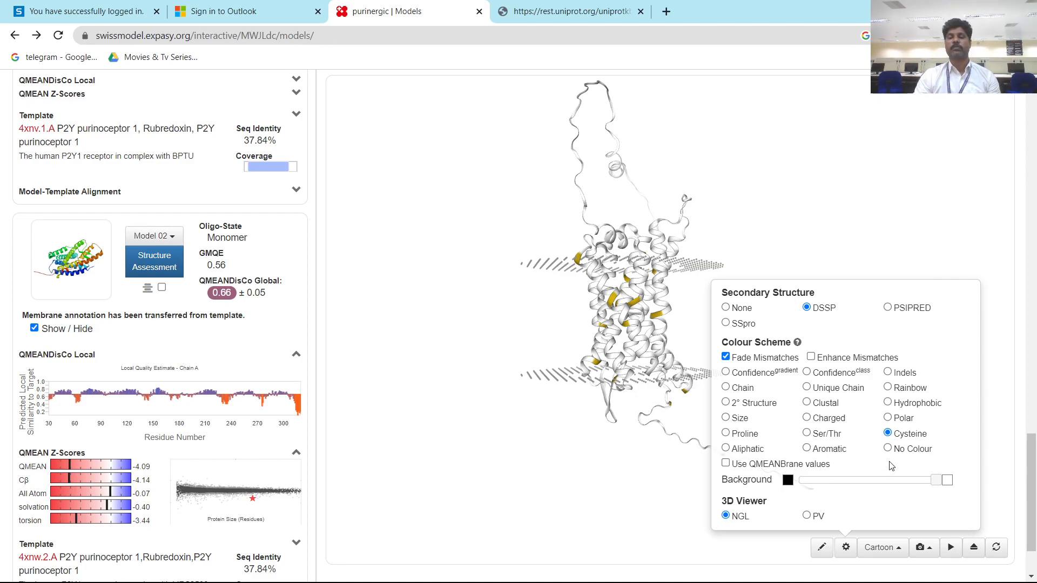
pyautogui.click(726, 373)
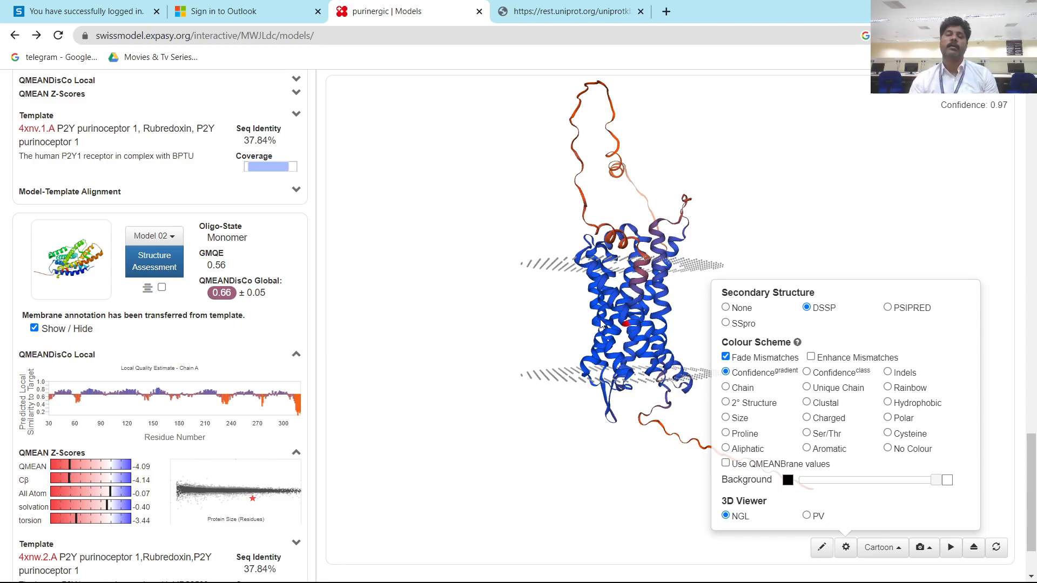
pyautogui.click(929, 223)
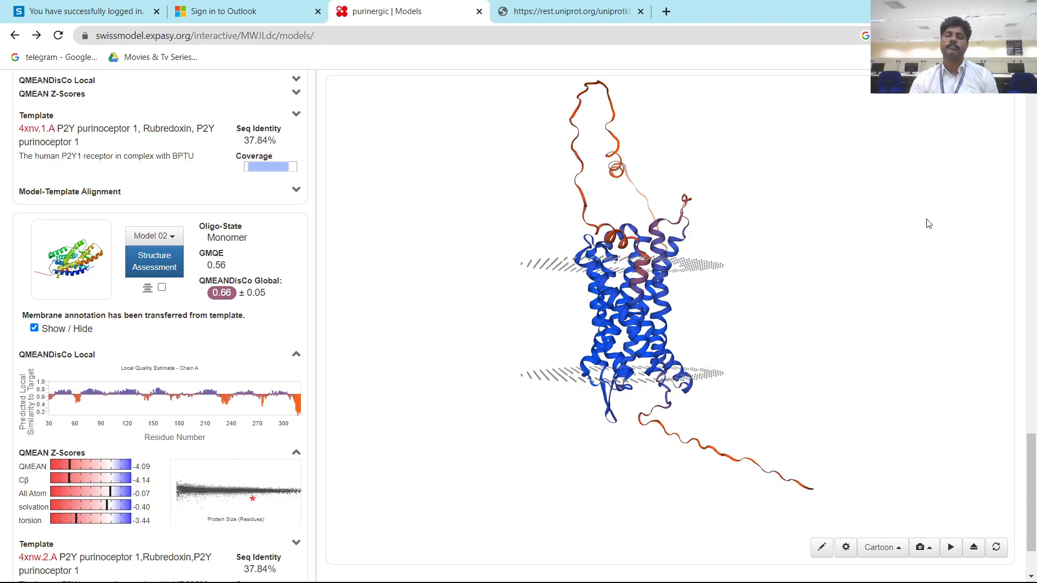
# Step: Examine the 3D structure and review Model 02's local quality chart and QMEAN Z-Scores again
pyautogui.moveTo(617, 295)
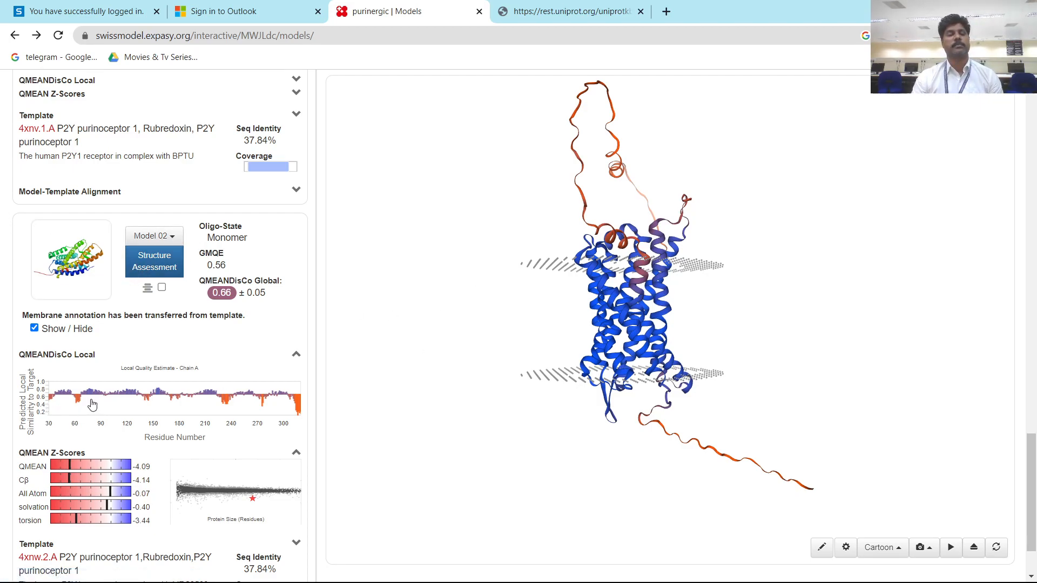
pyautogui.scroll(-2, 96, 402)
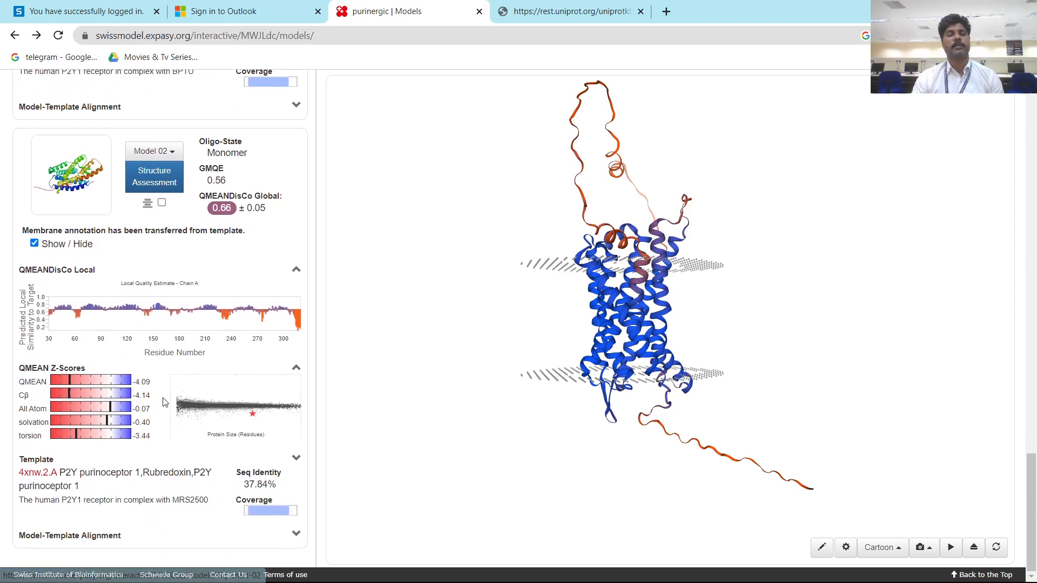